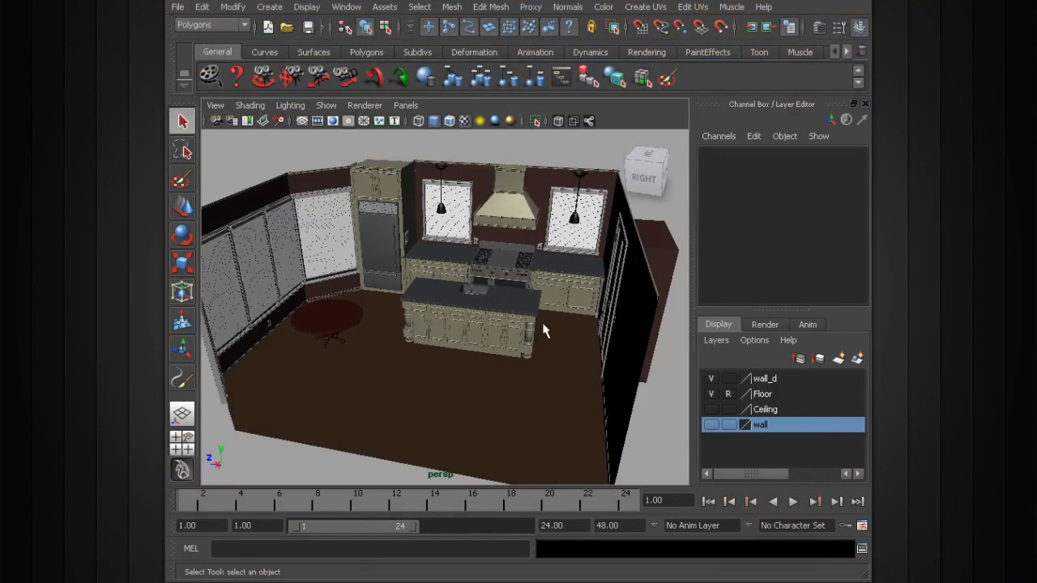
Import the chair.ma file from the project's scenes folder into the kitchen scene
{"action": "left_click_drag", "start_coordinate": [463, 428], "coordinate": [507, 332], "text": "alt"}
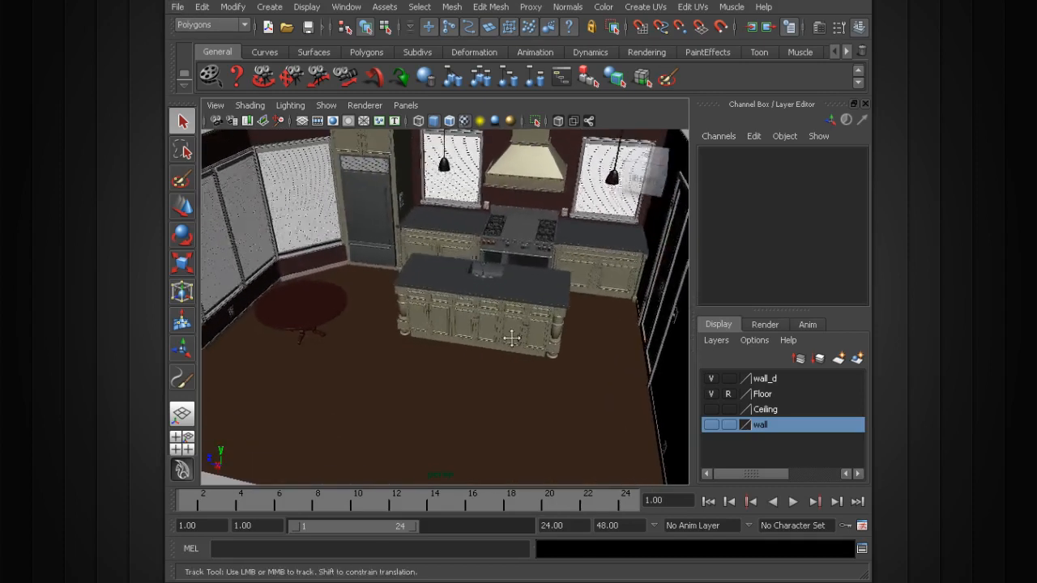
{"action": "left_click", "coordinate": [177, 7]}
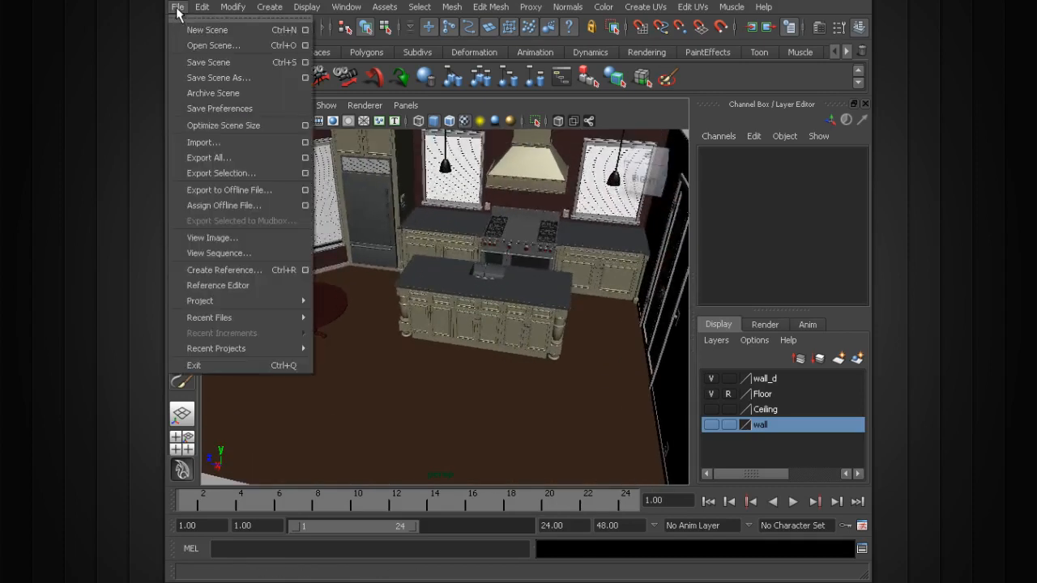
{"action": "left_click", "coordinate": [227, 146]}
{"action": "left_click", "coordinate": [339, 101]}
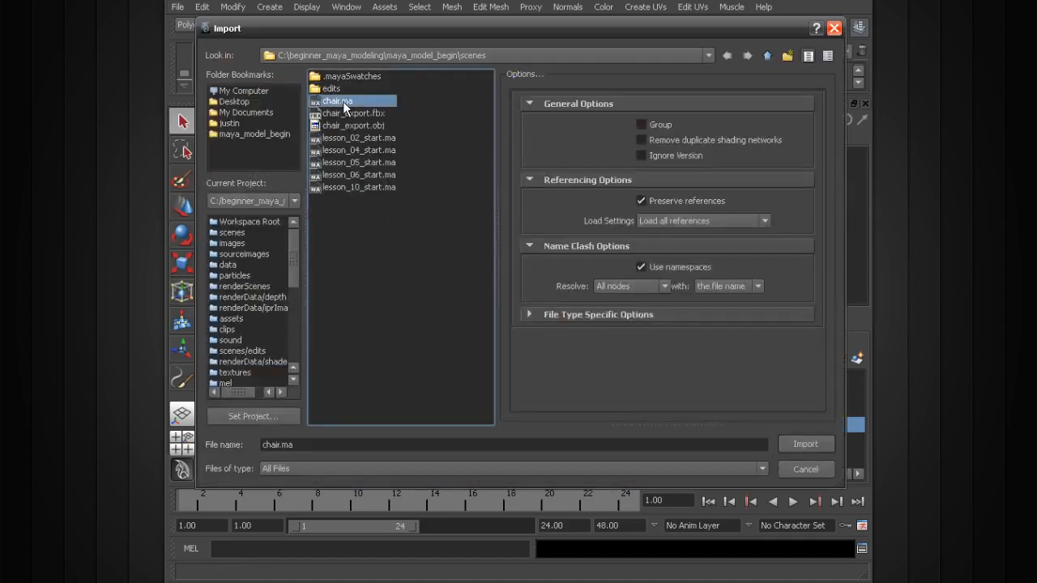
{"action": "left_click", "coordinate": [814, 445]}
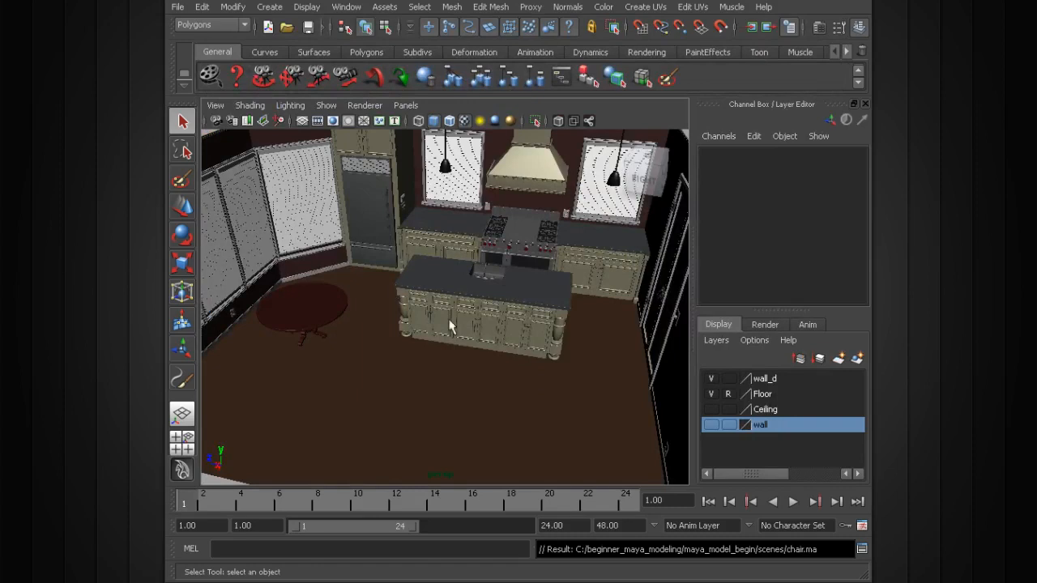
Show the perspective view in wireframe and select the imported chair:chair group in the Outliner, then minimize the Outliner
{"action": "mouse_move", "coordinate": [498, 324]}
{"action": "left_mouse_down", "text": "alt"}
{"action": "mouse_move", "coordinate": [618, 348]}
{"action": "mouse_move", "coordinate": [549, 348]}
{"action": "mouse_move", "coordinate": [494, 308]}
{"action": "left_mouse_up", "text": "alt"}
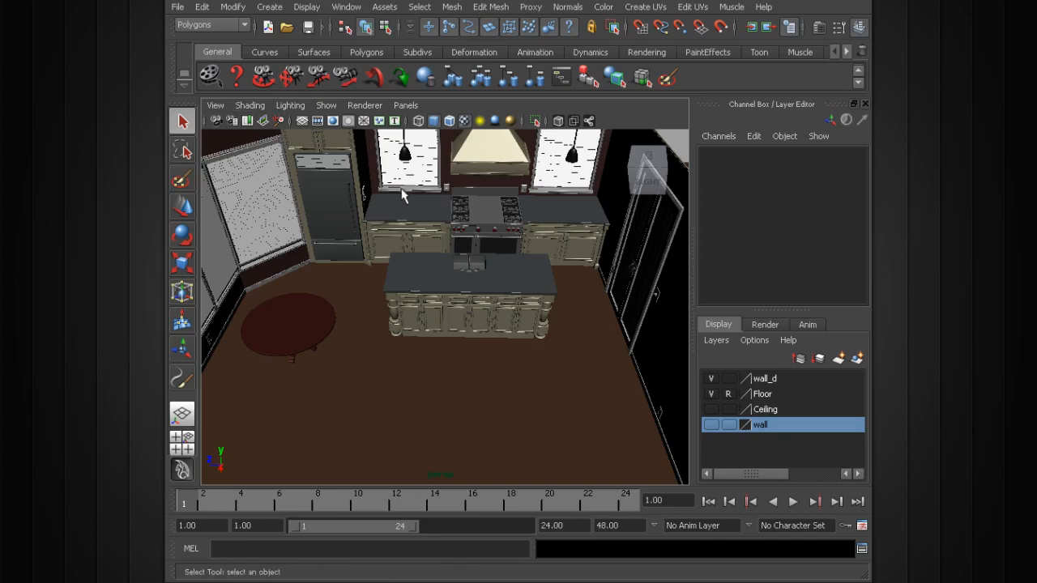
{"action": "key", "text": "4"}
{"action": "mouse_move", "coordinate": [474, 246]}
{"action": "left_mouse_down", "text": "alt"}
{"action": "mouse_move", "coordinate": [422, 285]}
{"action": "mouse_move", "coordinate": [466, 269]}
{"action": "mouse_move", "coordinate": [477, 279]}
{"action": "left_mouse_up", "text": "alt"}
{"action": "left_click", "coordinate": [346, 7]}
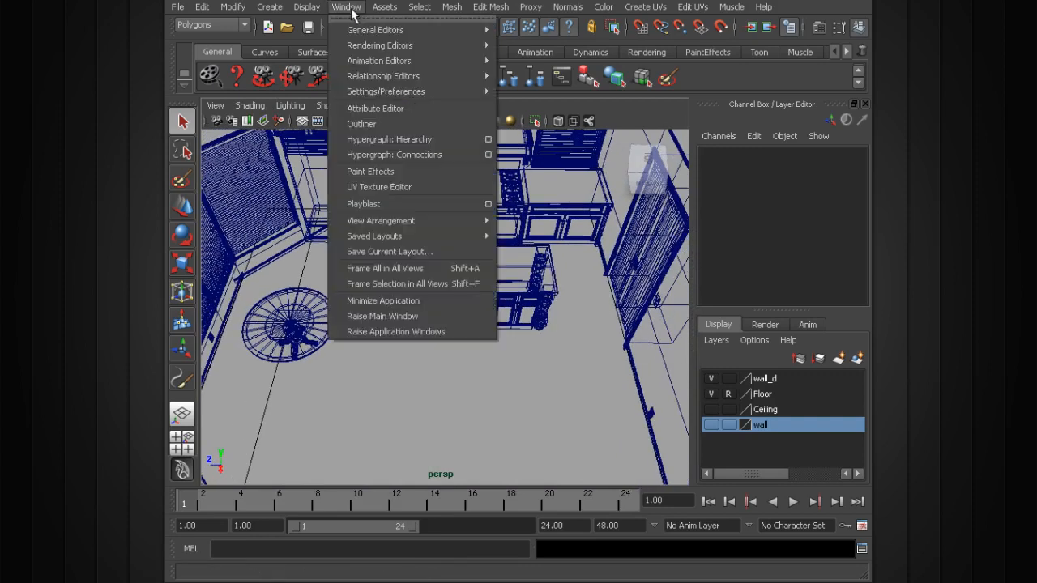
{"action": "left_click", "coordinate": [396, 124]}
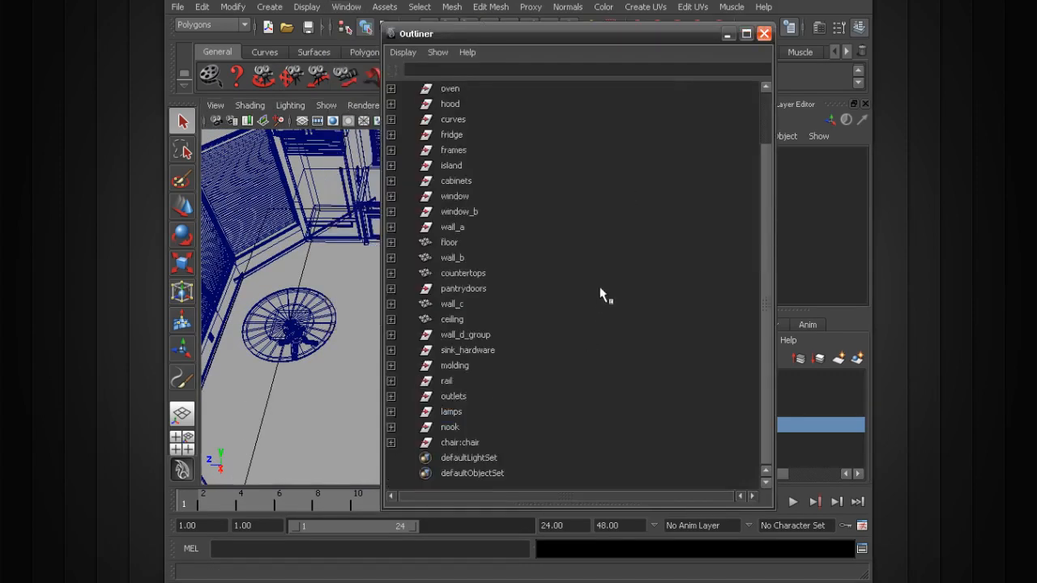
{"action": "left_click", "coordinate": [476, 442]}
{"action": "left_click", "coordinate": [728, 34]}
Return the perspective view to smooth shaded display
{"action": "mouse_move", "coordinate": [584, 251]}
{"action": "left_mouse_down", "text": "alt"}
{"action": "mouse_move", "coordinate": [591, 243]}
{"action": "mouse_move", "coordinate": [562, 238]}
{"action": "mouse_move", "coordinate": [453, 259]}
{"action": "mouse_move", "coordinate": [608, 297]}
{"action": "mouse_move", "coordinate": [622, 357]}
{"action": "mouse_move", "coordinate": [602, 348]}
{"action": "mouse_move", "coordinate": [527, 244]}
{"action": "mouse_move", "coordinate": [533, 262]}
{"action": "left_mouse_up", "text": "alt"}
{"action": "left_click", "coordinate": [249, 105]}
{"action": "left_click", "coordinate": [261, 144]}
{"action": "middle_click_drag", "start_coordinate": [533, 261], "coordinate": [529, 263], "text": "alt"}
{"action": "left_click_drag", "start_coordinate": [531, 256], "coordinate": [499, 255], "text": "alt"}
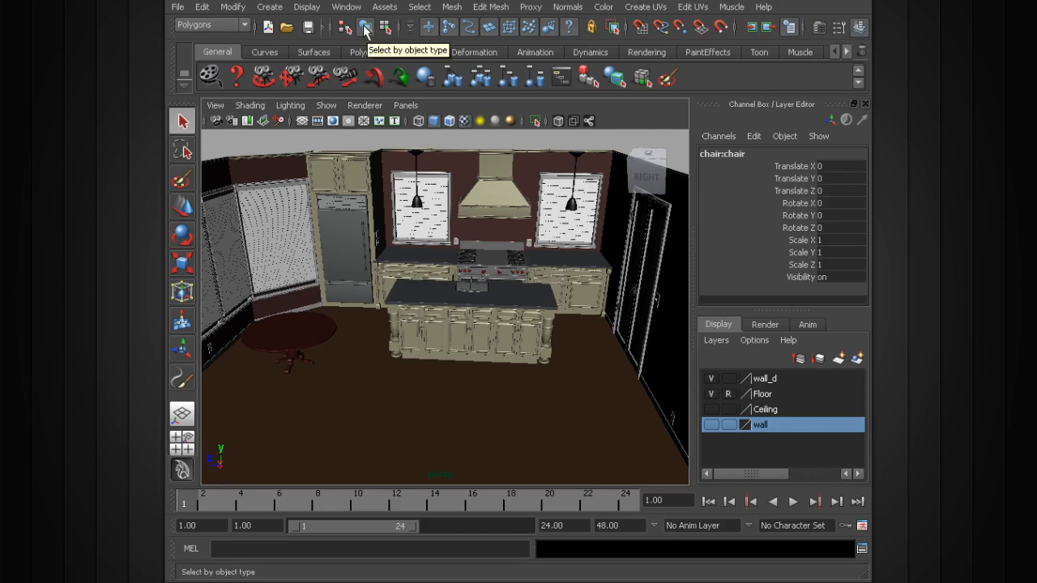
Toggle between component and object selection modes, ending in object selection mode
{"action": "left_click", "coordinate": [384, 27]}
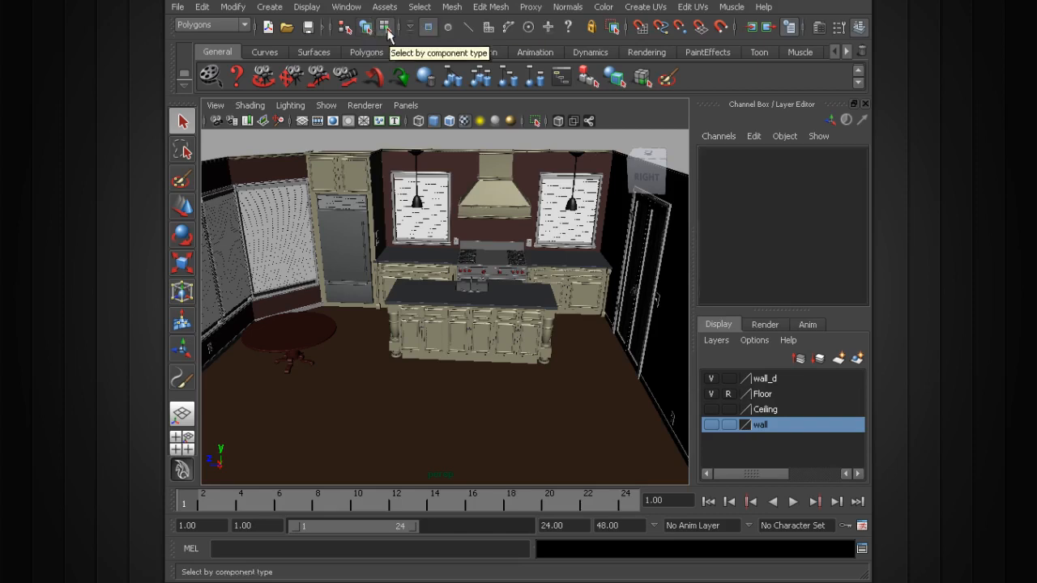
{"action": "left_click", "coordinate": [364, 31]}
{"action": "key", "text": "F8"}
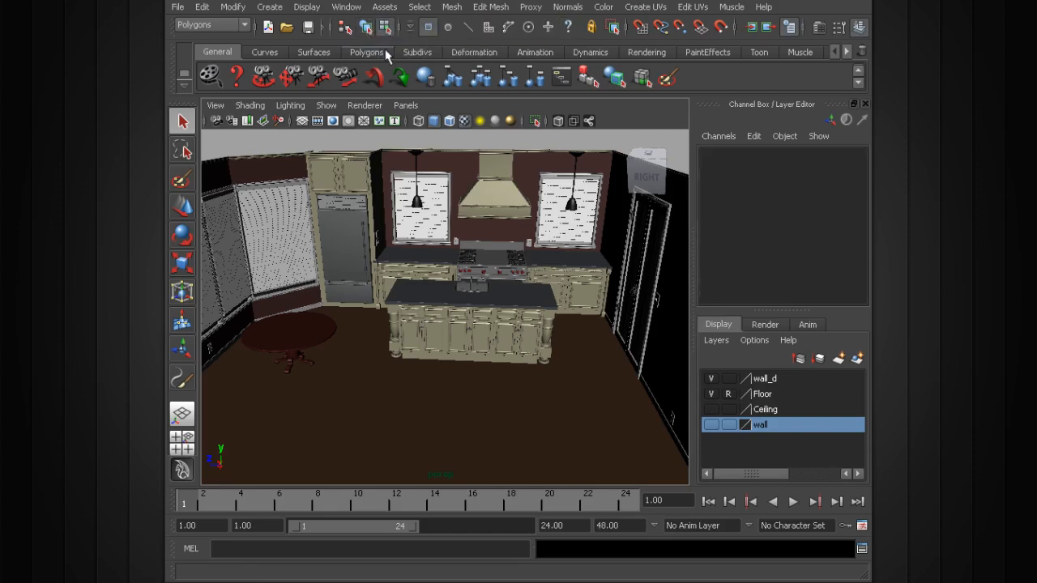
{"action": "key", "text": "F8"}
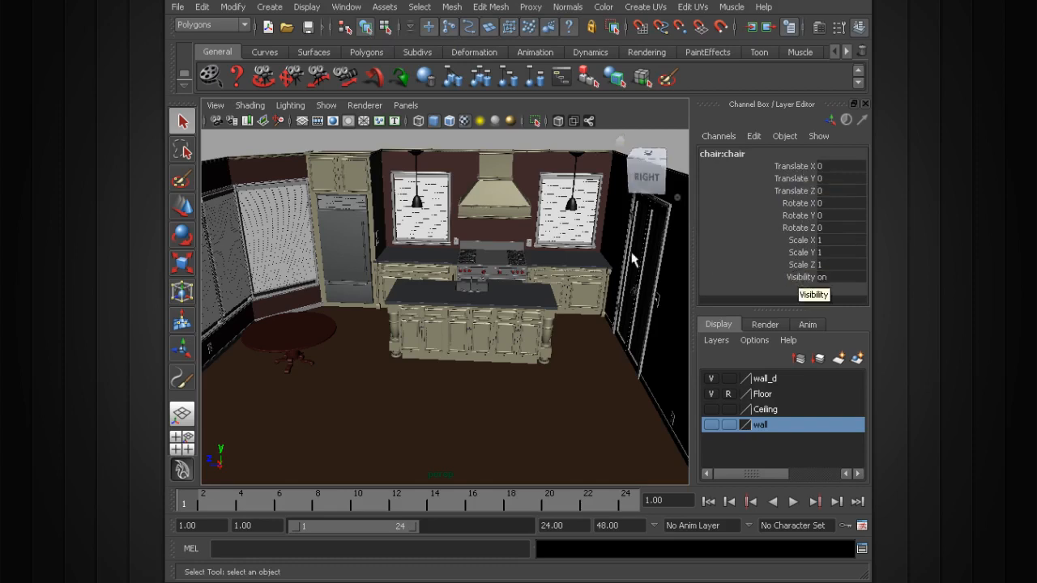
Raise the chair out of the kitchen island with the Move tool, to a Translate Y of about 6.9
{"action": "left_click_drag", "start_coordinate": [520, 323], "coordinate": [576, 278], "text": "alt"}
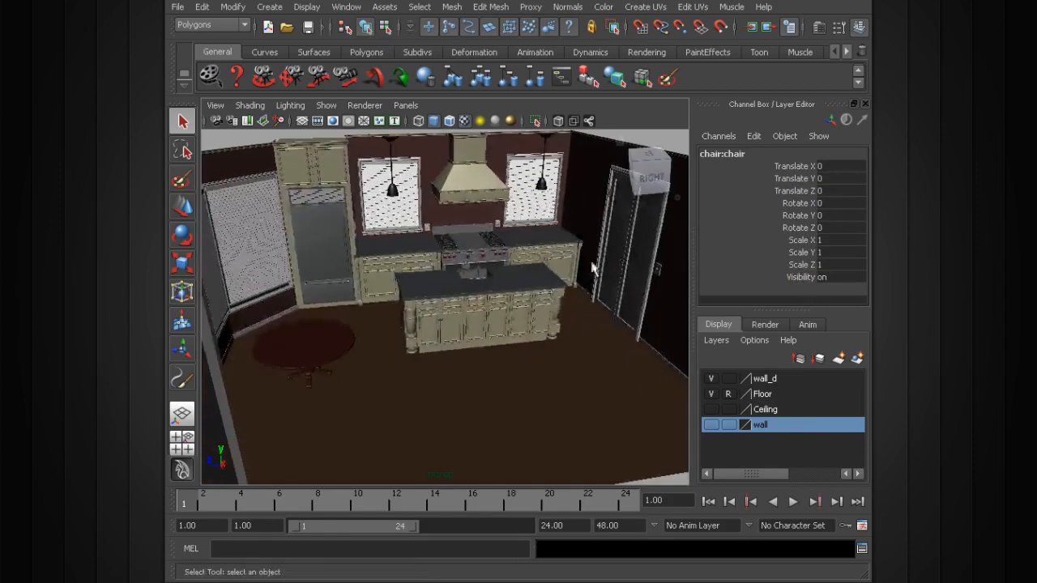
{"action": "middle_click_drag", "start_coordinate": [602, 247], "coordinate": [581, 245], "text": "alt"}
{"action": "scroll", "coordinate": [581, 245], "scroll_direction": "up", "scroll_amount": 3}
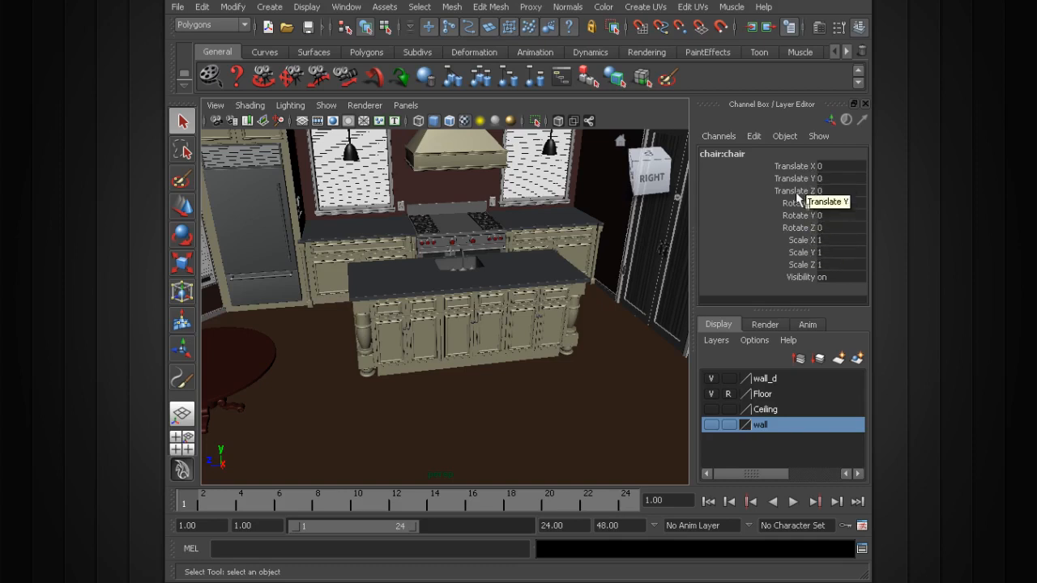
{"action": "left_click_drag", "start_coordinate": [480, 329], "coordinate": [223, 466], "text": "alt"}
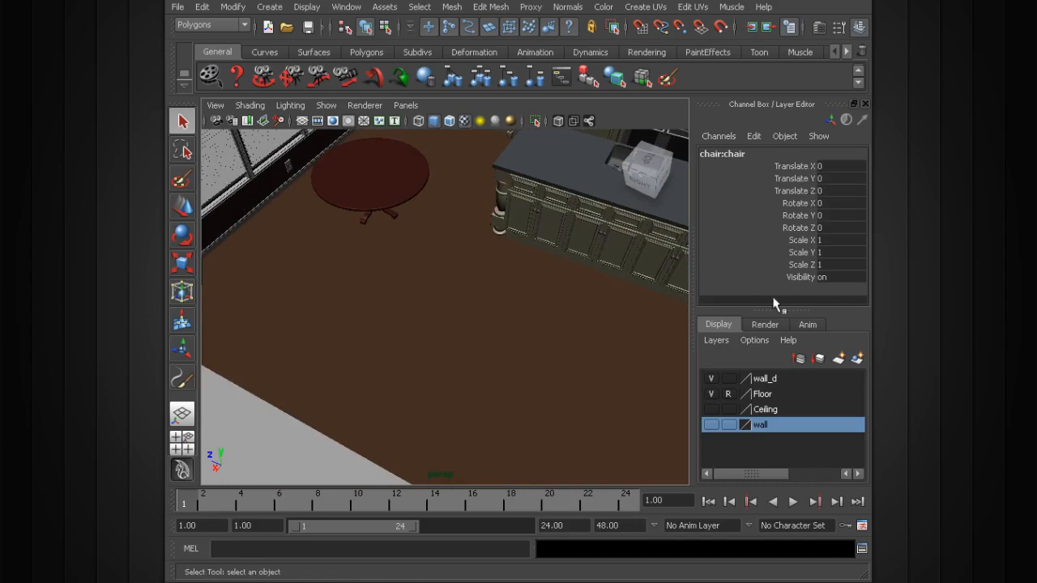
{"action": "left_click_drag", "start_coordinate": [521, 357], "coordinate": [541, 387], "text": "alt"}
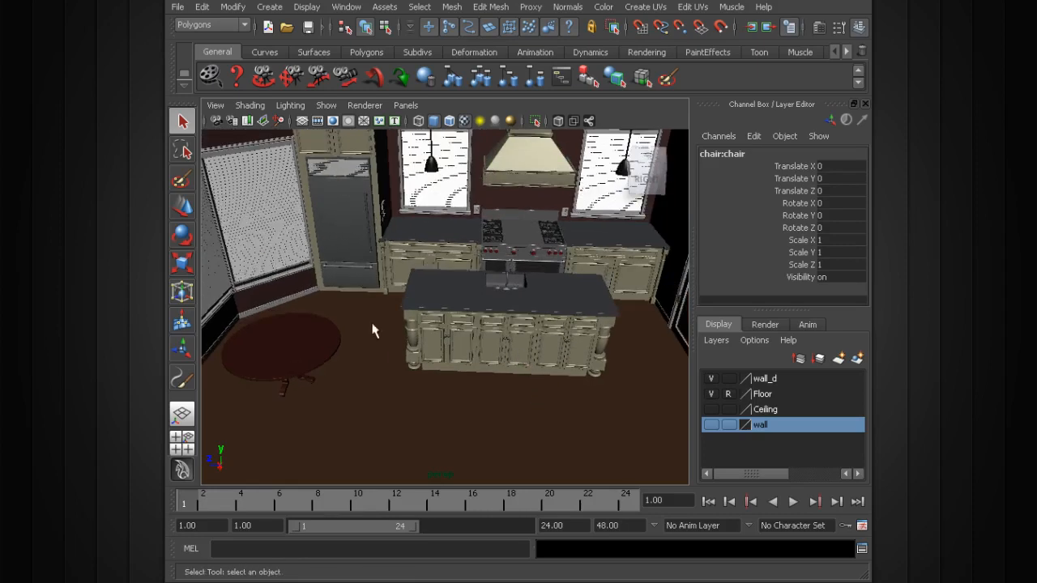
{"action": "left_click", "coordinate": [183, 208]}
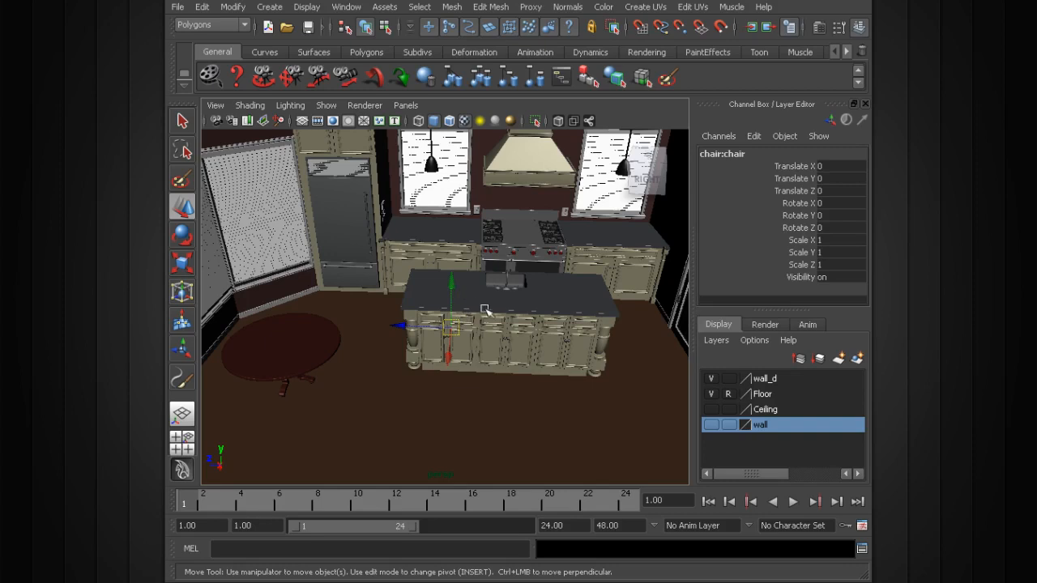
{"action": "mouse_move", "coordinate": [494, 333]}
{"action": "left_mouse_down", "text": "alt"}
{"action": "mouse_move", "coordinate": [527, 341]}
{"action": "mouse_move", "coordinate": [510, 336]}
{"action": "left_mouse_up", "text": "alt"}
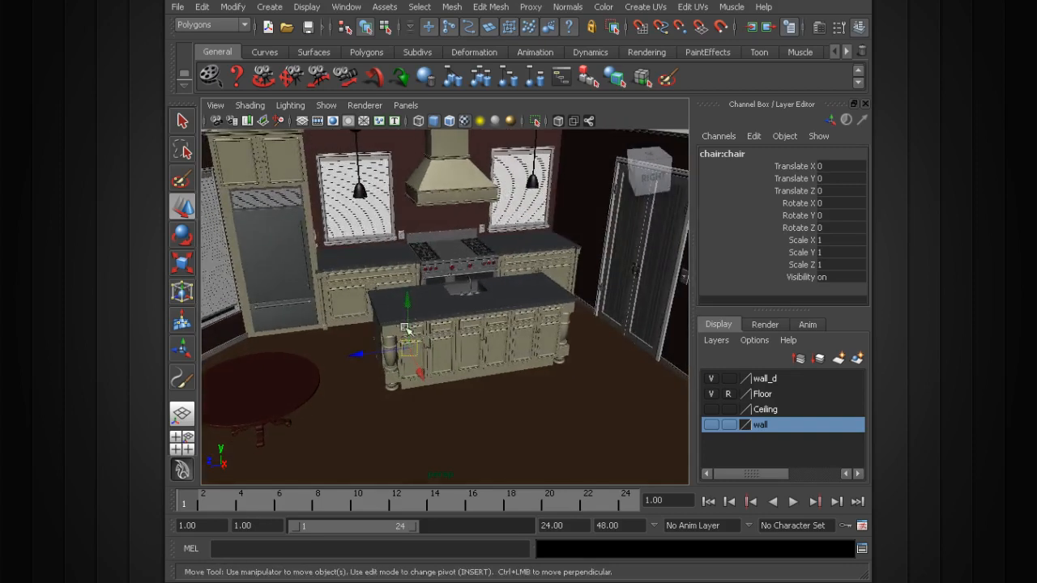
{"action": "left_click", "coordinate": [407, 303]}
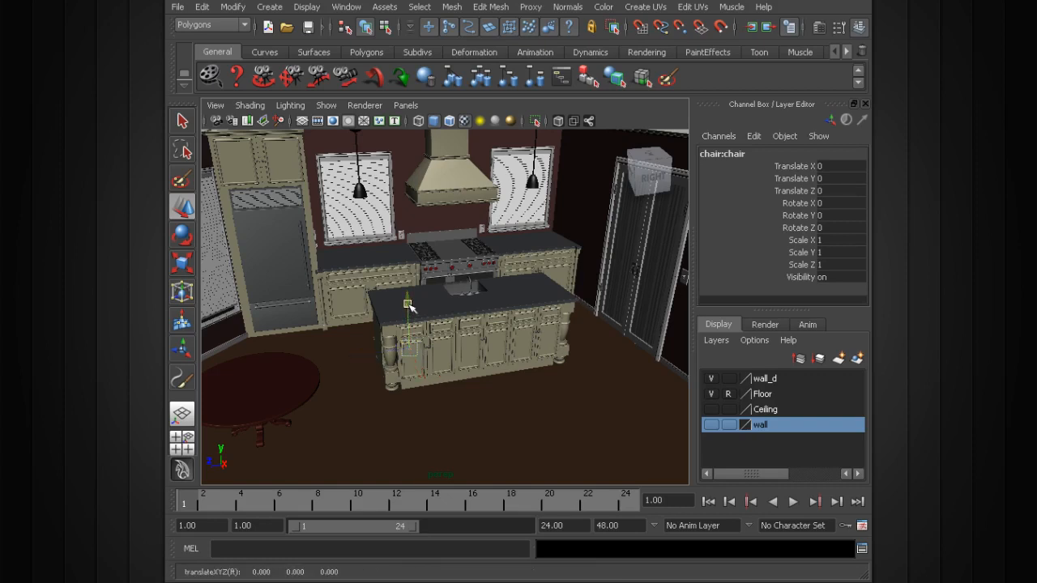
{"action": "left_click_drag", "start_coordinate": [408, 303], "coordinate": [405, 168]}
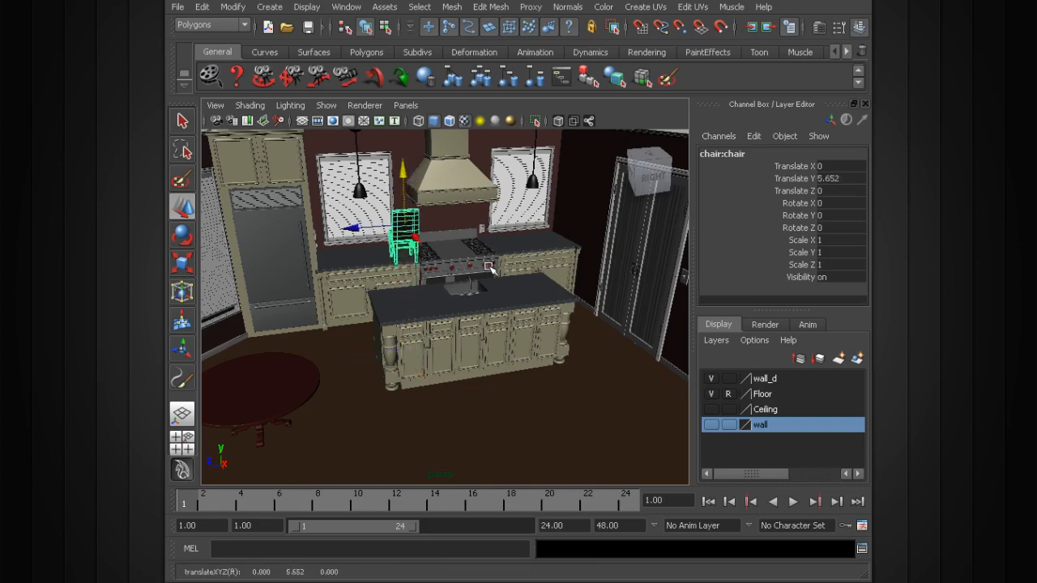
{"action": "left_click_drag", "start_coordinate": [502, 271], "coordinate": [632, 251], "text": "alt"}
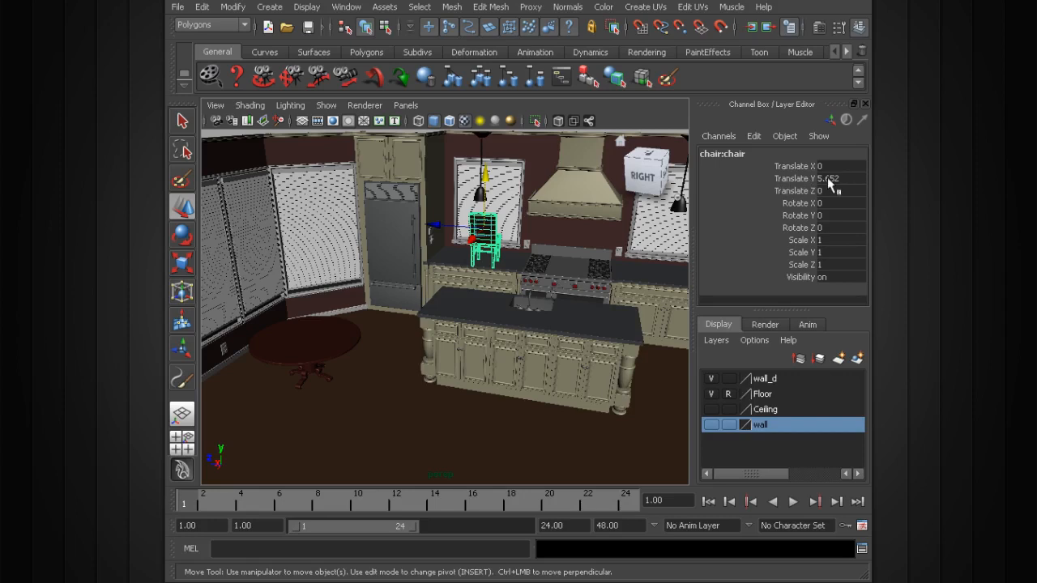
{"action": "left_click_drag", "start_coordinate": [624, 268], "coordinate": [463, 196], "text": "alt"}
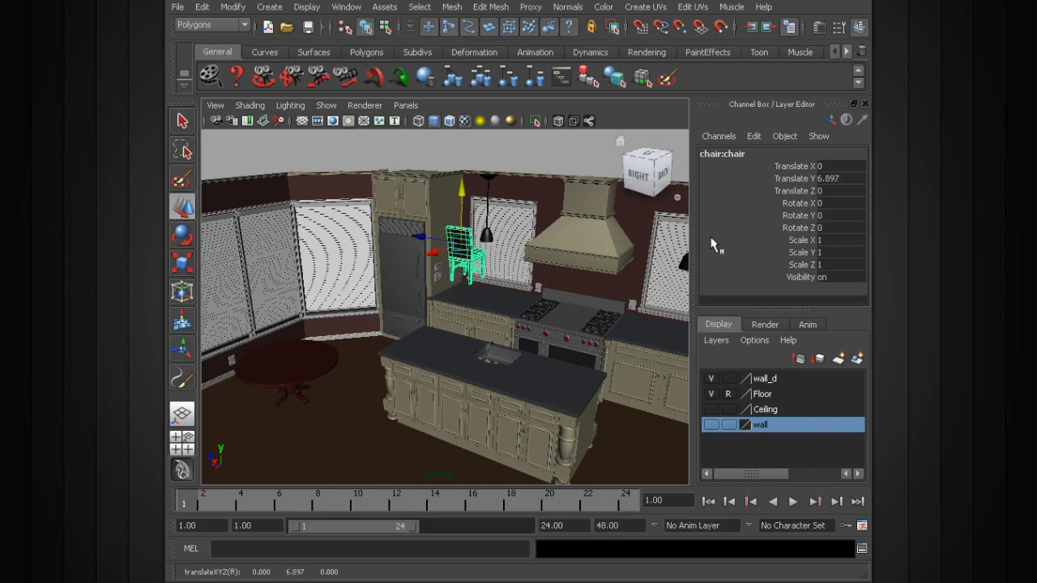
Set the chair's Translate Y to 10, and interactively lower it to about 8.6
{"action": "left_click", "coordinate": [847, 179]}
{"action": "type", "text": "10"}
{"action": "key", "text": "Return"}
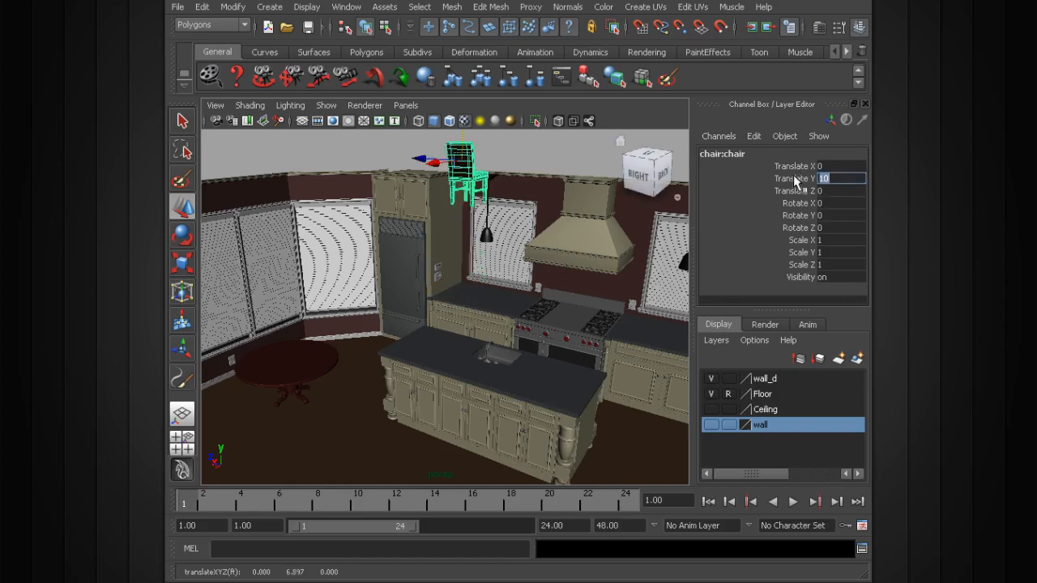
{"action": "left_click", "coordinate": [794, 179]}
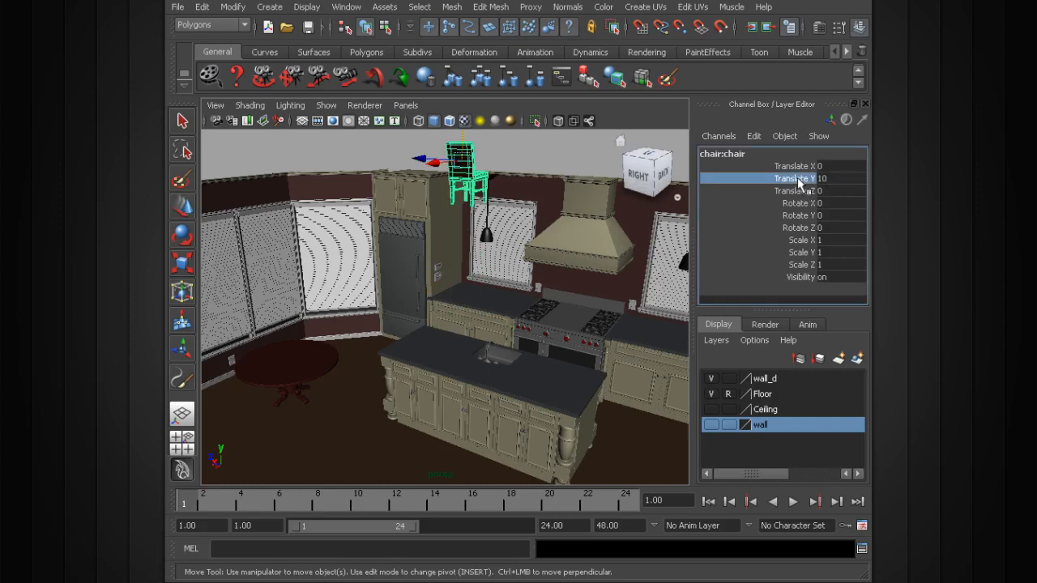
{"action": "middle_click_drag", "start_coordinate": [593, 234], "coordinate": [594, 277]}
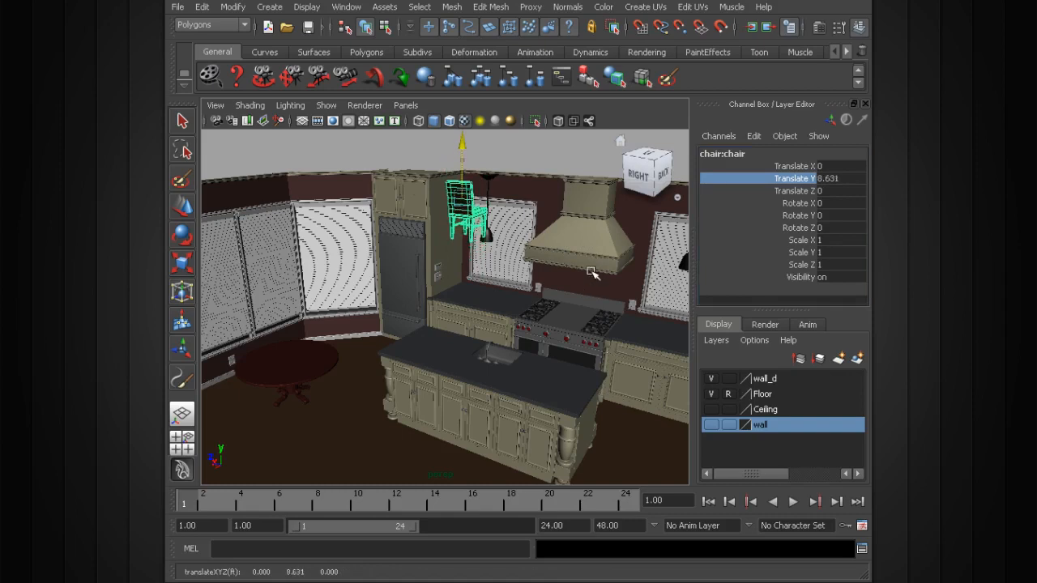
Move the chair down beside the round table, to about X 6.86, Y 1.74 and Z 6.81
{"action": "left_click_drag", "start_coordinate": [519, 235], "coordinate": [363, 329], "text": "alt"}
{"action": "left_click_drag", "start_coordinate": [356, 398], "coordinate": [337, 433]}
{"action": "middle_click_drag", "start_coordinate": [412, 415], "coordinate": [480, 327], "text": "alt"}
{"action": "left_click_drag", "start_coordinate": [434, 328], "coordinate": [391, 404]}
{"action": "left_click_drag", "start_coordinate": [381, 363], "coordinate": [347, 359]}
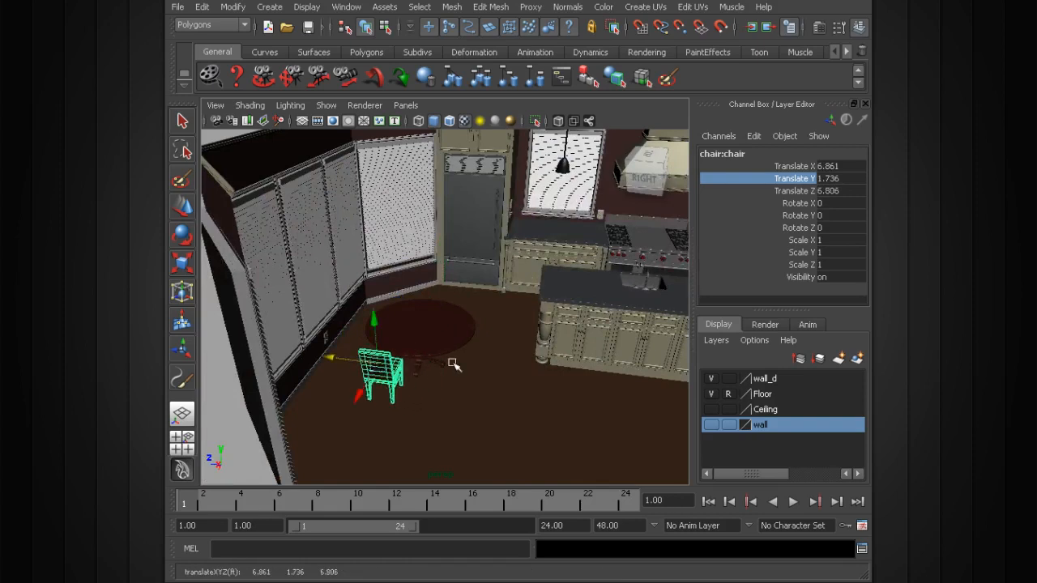
Adjust the chair's position on the floor beside the table to about X 7.2 and Z 6.3
{"action": "middle_click_drag", "start_coordinate": [504, 364], "coordinate": [501, 275], "text": "alt"}
{"action": "left_click_drag", "start_coordinate": [501, 275], "coordinate": [422, 259], "text": "alt"}
{"action": "right_click_drag", "start_coordinate": [474, 304], "coordinate": [546, 310], "text": "alt"}
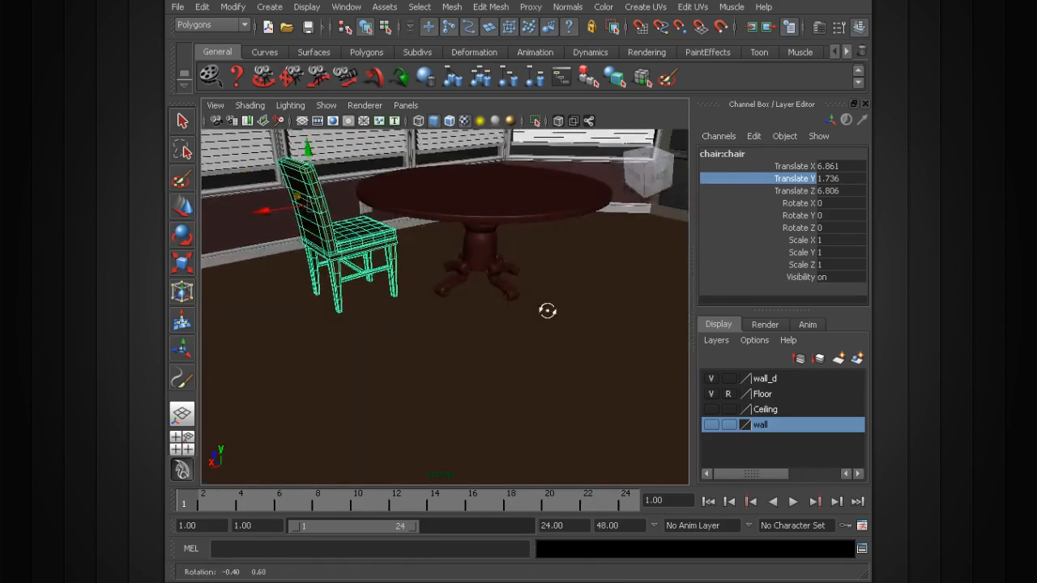
{"action": "middle_click_drag", "start_coordinate": [604, 322], "coordinate": [611, 366], "text": "alt"}
{"action": "key", "text": "w"}
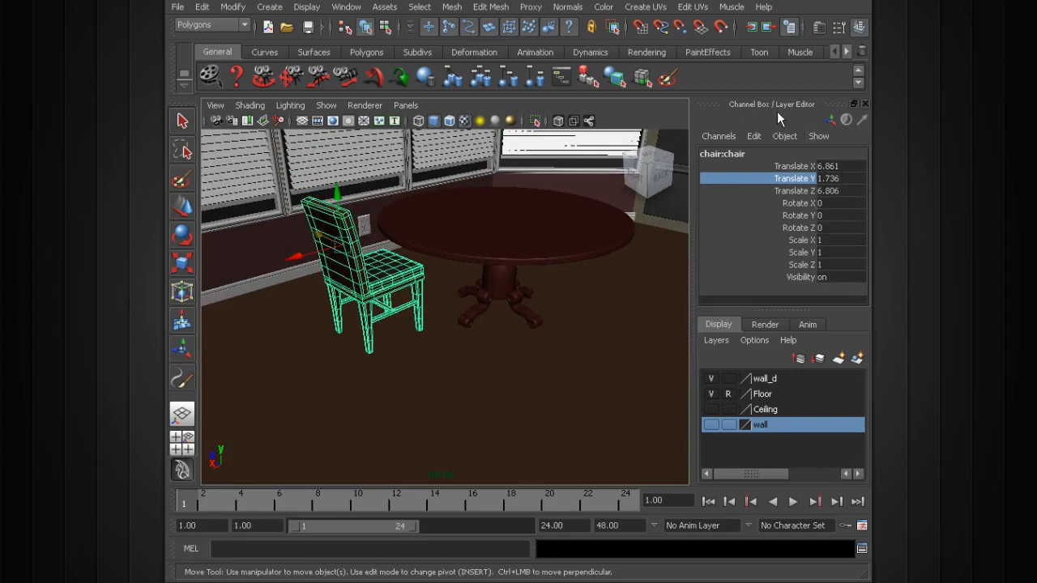
{"action": "left_click_drag", "start_coordinate": [513, 293], "coordinate": [440, 319], "text": "alt"}
{"action": "left_click_drag", "start_coordinate": [348, 258], "coordinate": [316, 304]}
{"action": "left_click", "coordinate": [354, 300]}
{"action": "key", "text": "ctrl+z"}
Rotate the chair about -19.5 degrees around Y, and freely tilt it to about X 5.2, Y 5.8 and Z -12.7
{"action": "middle_click_drag", "start_coordinate": [472, 292], "coordinate": [449, 279], "text": "alt"}
{"action": "right_click_drag", "start_coordinate": [461, 296], "coordinate": [495, 291], "text": "alt"}
{"action": "middle_click_drag", "start_coordinate": [495, 294], "coordinate": [523, 327], "text": "alt"}
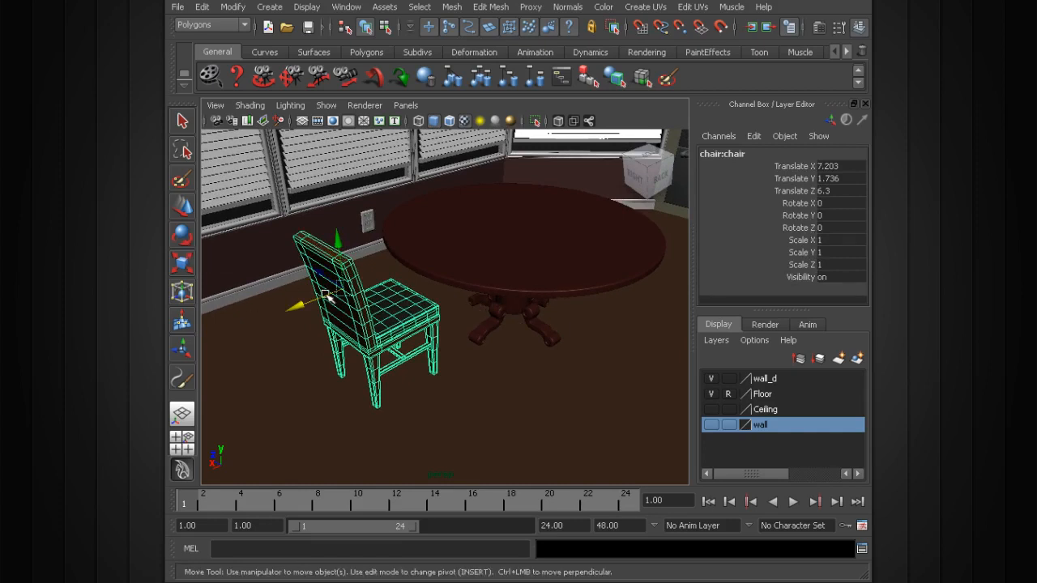
{"action": "key", "text": "e"}
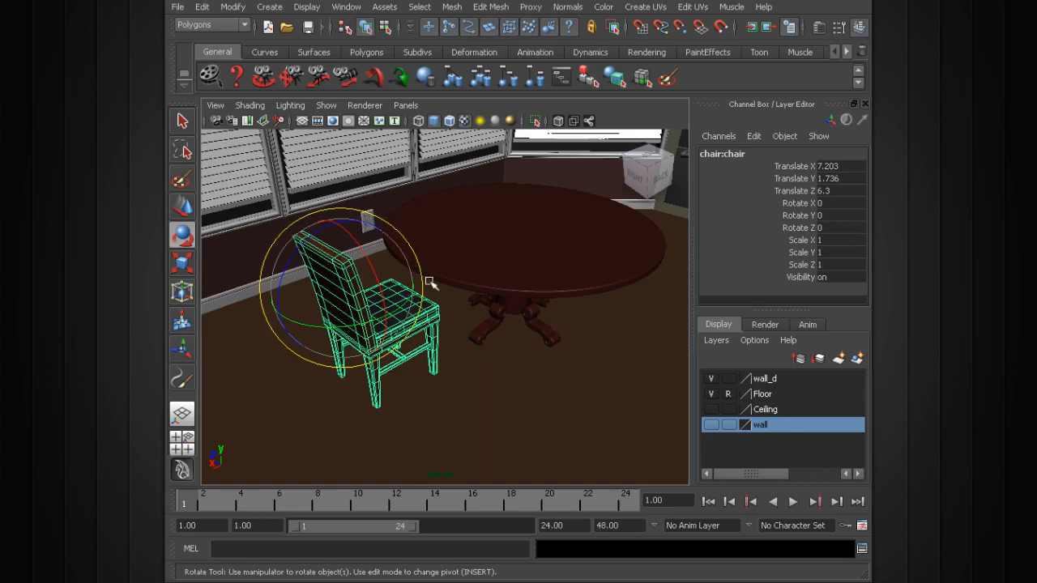
{"action": "left_click", "coordinate": [347, 328]}
{"action": "left_click_drag", "start_coordinate": [346, 327], "coordinate": [321, 324]}
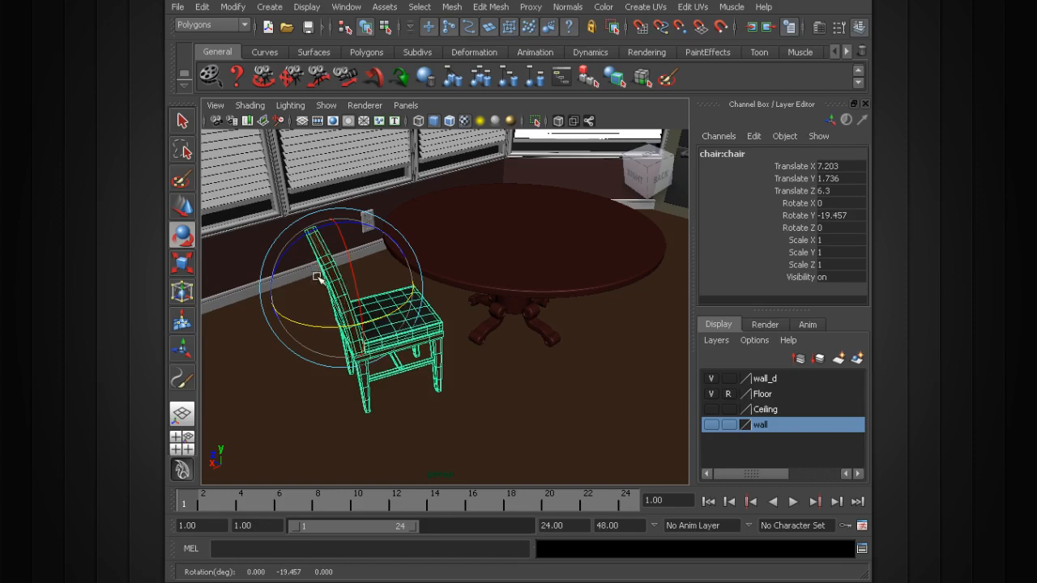
{"action": "mouse_move", "coordinate": [317, 274]}
{"action": "left_mouse_down"}
{"action": "mouse_move", "coordinate": [317, 248]}
{"action": "mouse_move", "coordinate": [296, 279]}
{"action": "mouse_move", "coordinate": [306, 287]}
{"action": "mouse_move", "coordinate": [301, 267]}
{"action": "mouse_move", "coordinate": [324, 277]}
{"action": "left_mouse_up"}
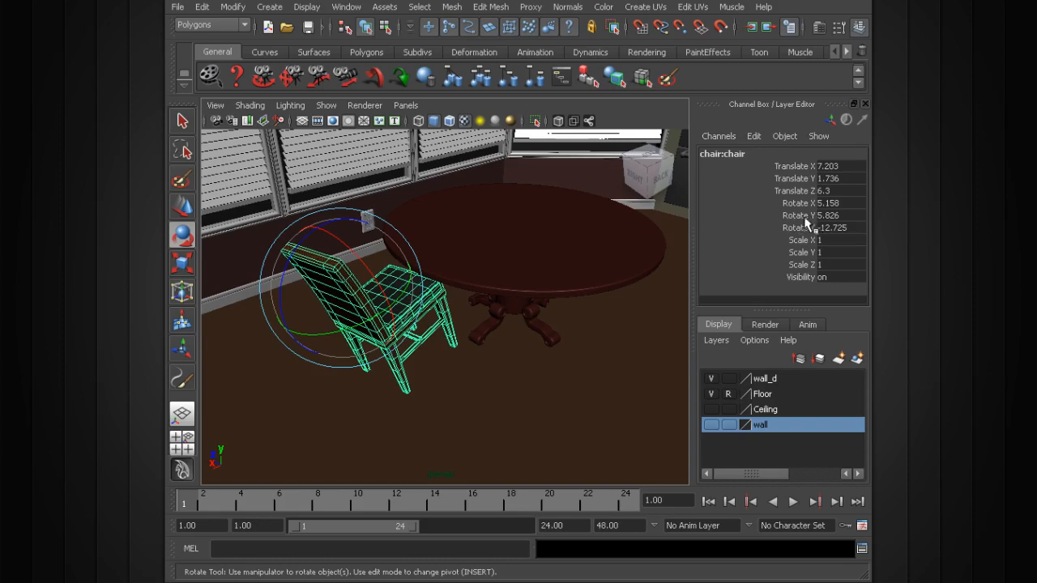
Set the chair's Rotate X and Rotate Z to 0
{"action": "left_click", "coordinate": [842, 202]}
{"action": "type", "text": "0"}
{"action": "key", "text": "Return"}
{"action": "left_click", "coordinate": [855, 228]}
{"action": "type", "text": "0"}
{"action": "key", "text": "Return"}
Interactively turn the chair towards the table to a Rotate Y of about -27.2
{"action": "left_click_drag", "start_coordinate": [597, 234], "coordinate": [567, 291], "text": "alt"}
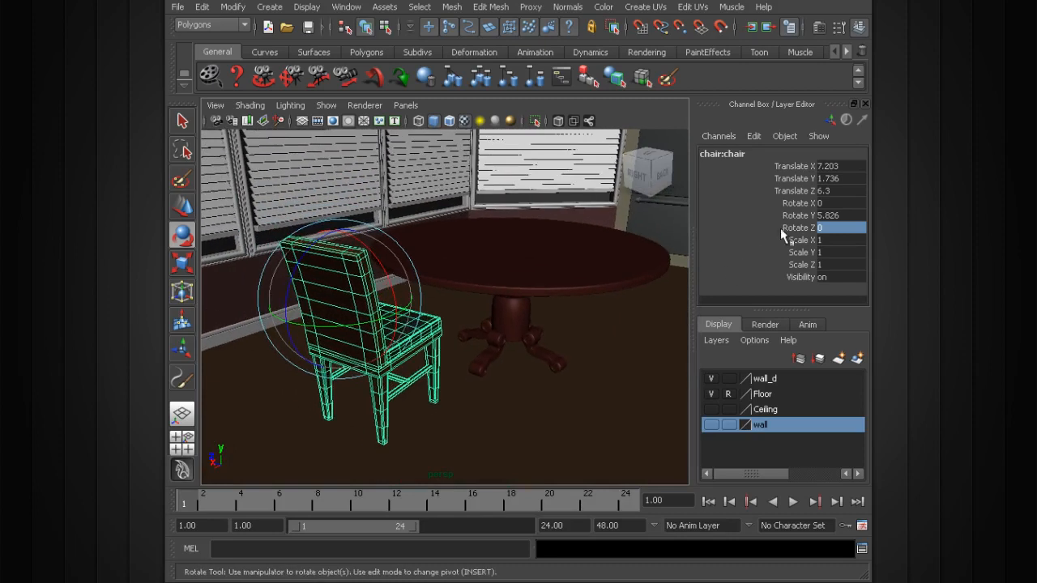
{"action": "left_click", "coordinate": [800, 215]}
{"action": "middle_click_drag", "start_coordinate": [667, 289], "coordinate": [585, 291]}
{"action": "middle_click_drag", "start_coordinate": [578, 307], "coordinate": [559, 221], "text": "alt"}
{"action": "left_click_drag", "start_coordinate": [559, 221], "coordinate": [724, 251], "text": "alt"}
{"action": "middle_click_drag", "start_coordinate": [614, 238], "coordinate": [533, 265], "text": "alt"}
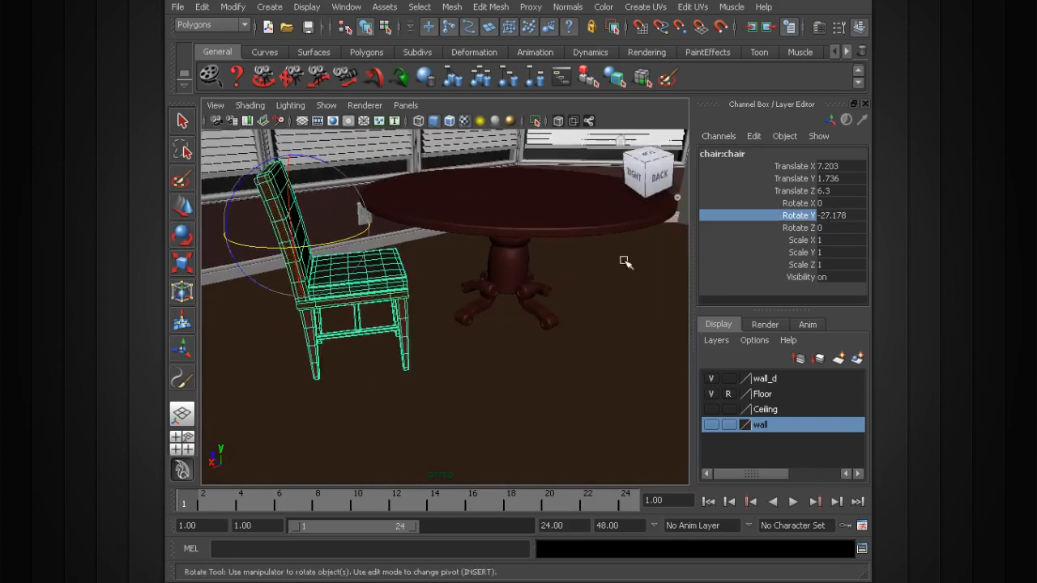
Try scaling the chair to about 0.69 in X and about 1.31 in Y, undoing each change
{"action": "mouse_move", "coordinate": [608, 276]}
{"action": "left_mouse_down", "text": "alt"}
{"action": "mouse_move", "coordinate": [560, 278]}
{"action": "mouse_move", "coordinate": [601, 275]}
{"action": "left_mouse_up", "text": "alt"}
{"action": "left_click", "coordinate": [798, 240]}
{"action": "middle_click_drag", "start_coordinate": [624, 267], "coordinate": [684, 268]}
{"action": "key", "text": "ctrl+z"}
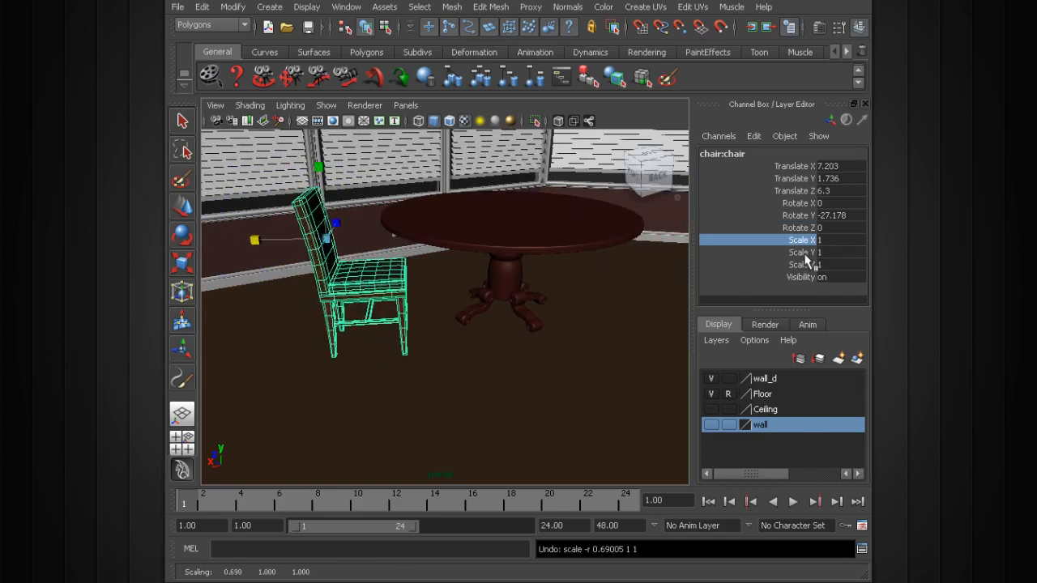
{"action": "left_click", "coordinate": [803, 252]}
{"action": "middle_click_drag", "start_coordinate": [618, 264], "coordinate": [637, 255]}
{"action": "key", "text": "ctrl+z"}
Try scaling the chair in Scale X, Y and Z together, and undo the change
{"action": "left_click", "coordinate": [802, 240]}
{"action": "left_click_drag", "start_coordinate": [809, 247], "coordinate": [807, 266]}
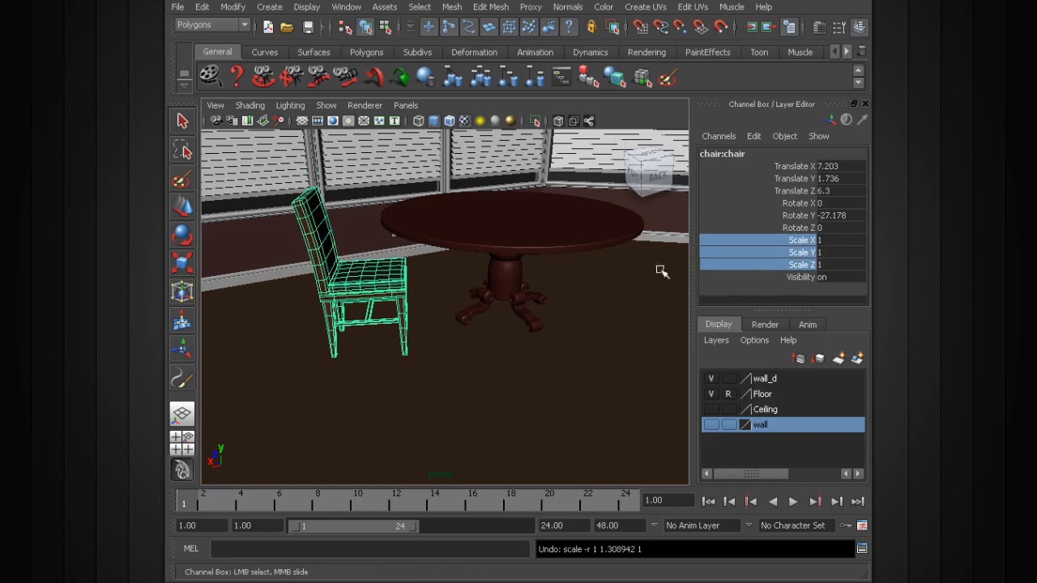
{"action": "mouse_move", "coordinate": [622, 290]}
{"action": "left_mouse_down", "text": "alt"}
{"action": "mouse_move", "coordinate": [599, 292]}
{"action": "mouse_move", "coordinate": [608, 289]}
{"action": "left_mouse_up", "text": "alt"}
{"action": "middle_click_drag", "start_coordinate": [606, 287], "coordinate": [606, 287]}
{"action": "key", "text": "ctrl+z"}
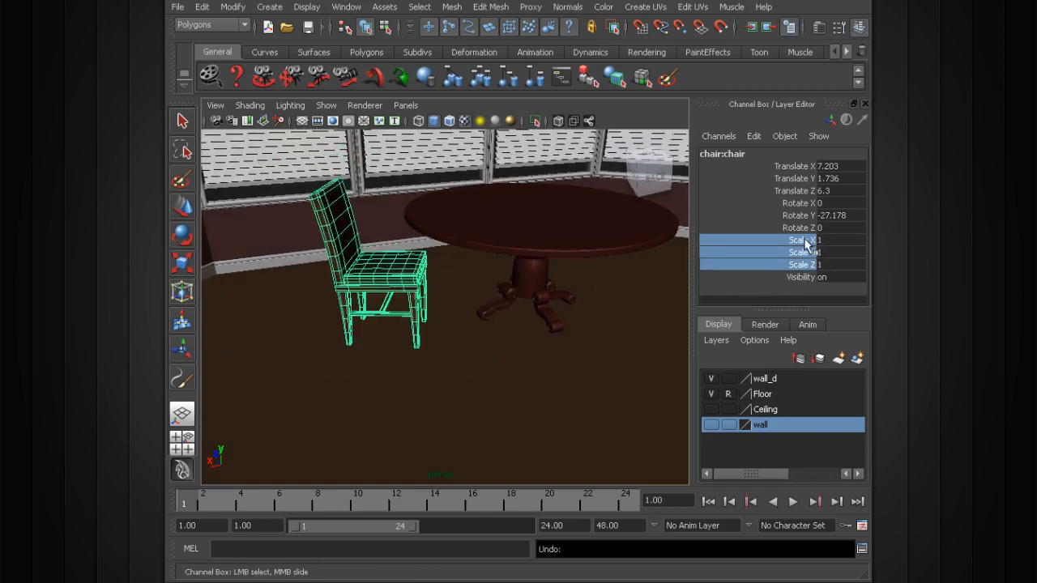
{"action": "left_click_drag", "start_coordinate": [578, 331], "coordinate": [499, 298], "text": "alt"}
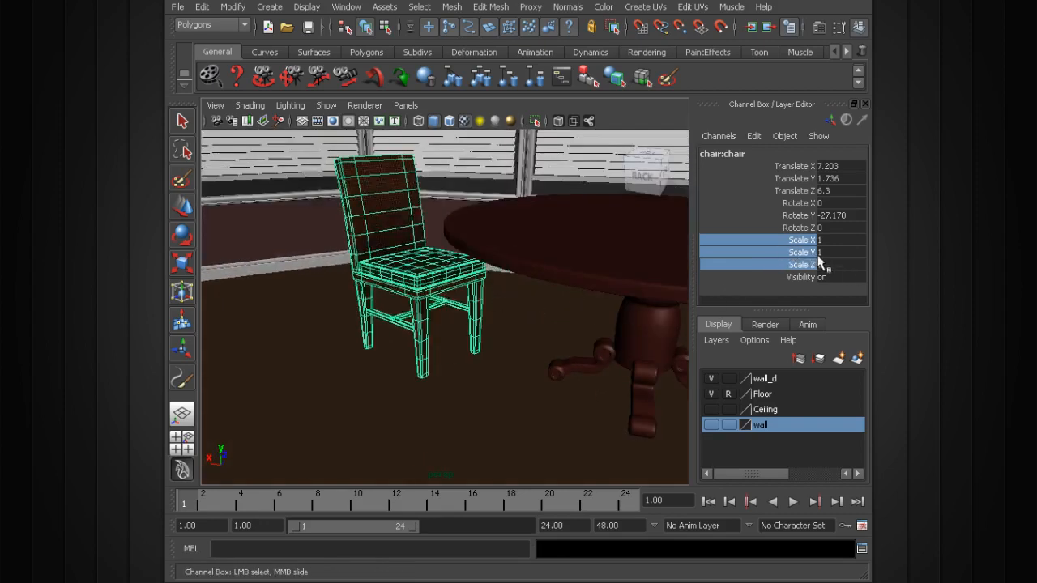
Clear the selection and reselect the whole chair group by way of its seat cushion
{"action": "left_click_drag", "start_coordinate": [533, 322], "coordinate": [621, 338], "text": "alt"}
{"action": "left_click", "coordinate": [616, 335]}
{"action": "left_click", "coordinate": [377, 290]}
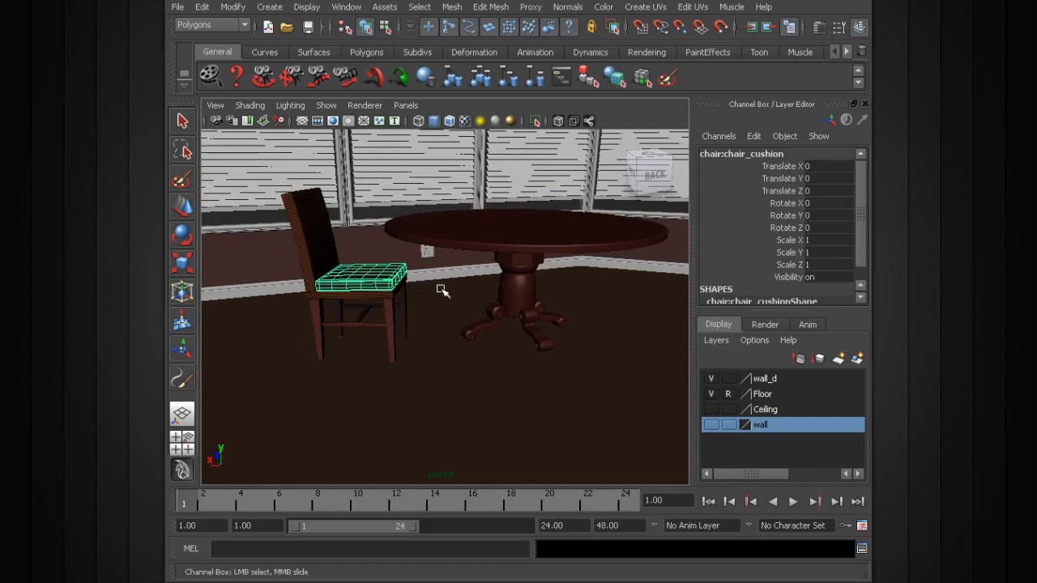
{"action": "key", "text": "Up"}
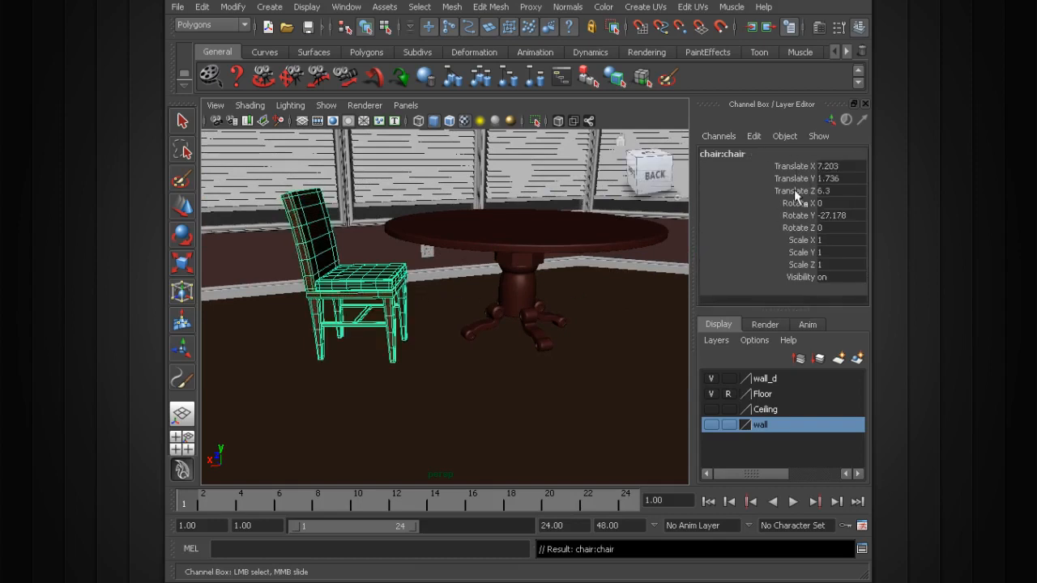
Freeze the transformations of the chair group
{"action": "left_click_drag", "start_coordinate": [579, 289], "coordinate": [556, 297], "text": "alt"}
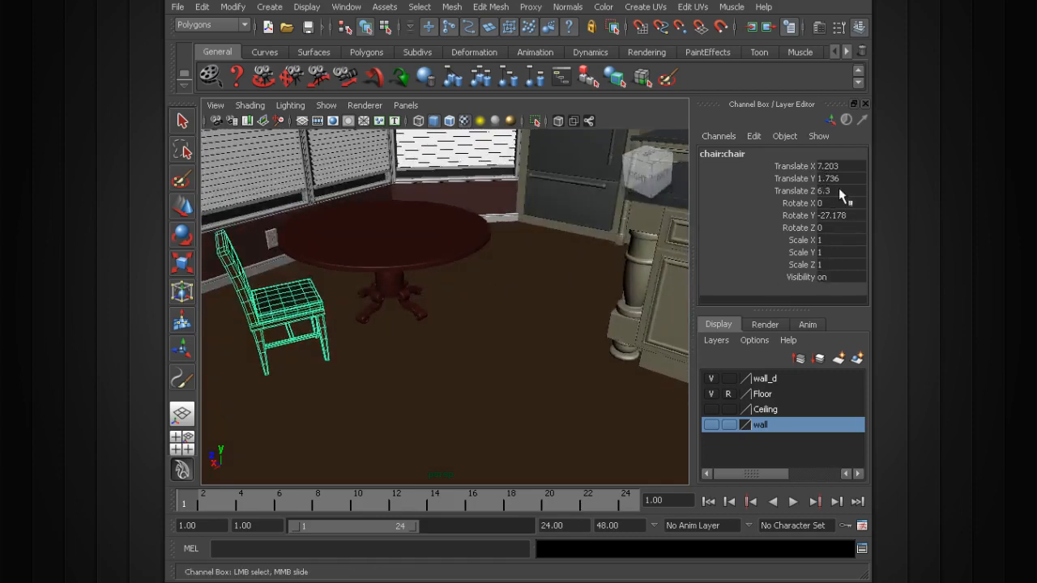
{"action": "left_click_drag", "start_coordinate": [551, 328], "coordinate": [519, 334], "text": "alt"}
{"action": "scroll", "coordinate": [553, 321], "scroll_direction": "up", "scroll_amount": 3}
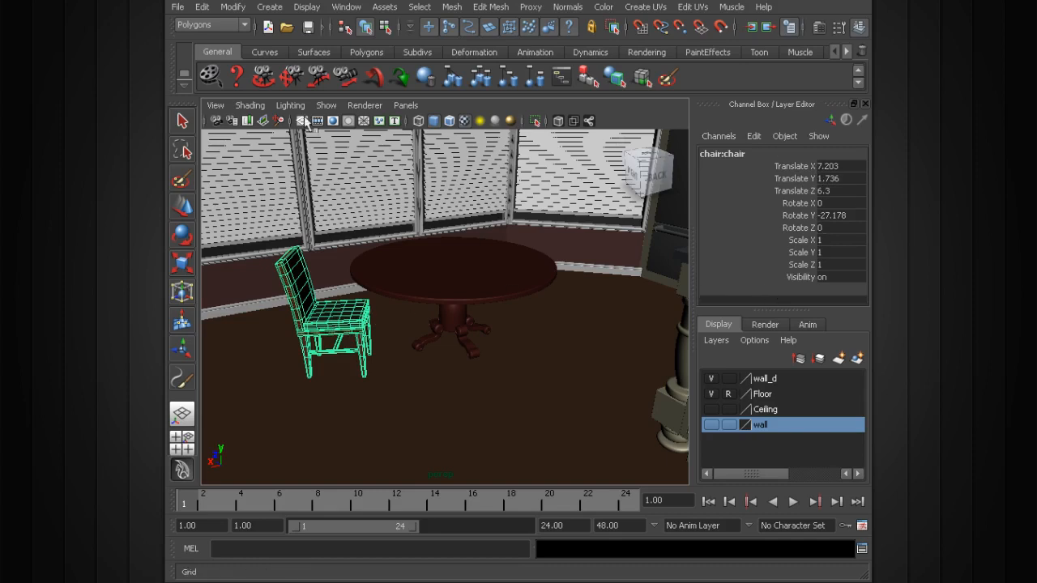
{"action": "left_click", "coordinate": [234, 8]}
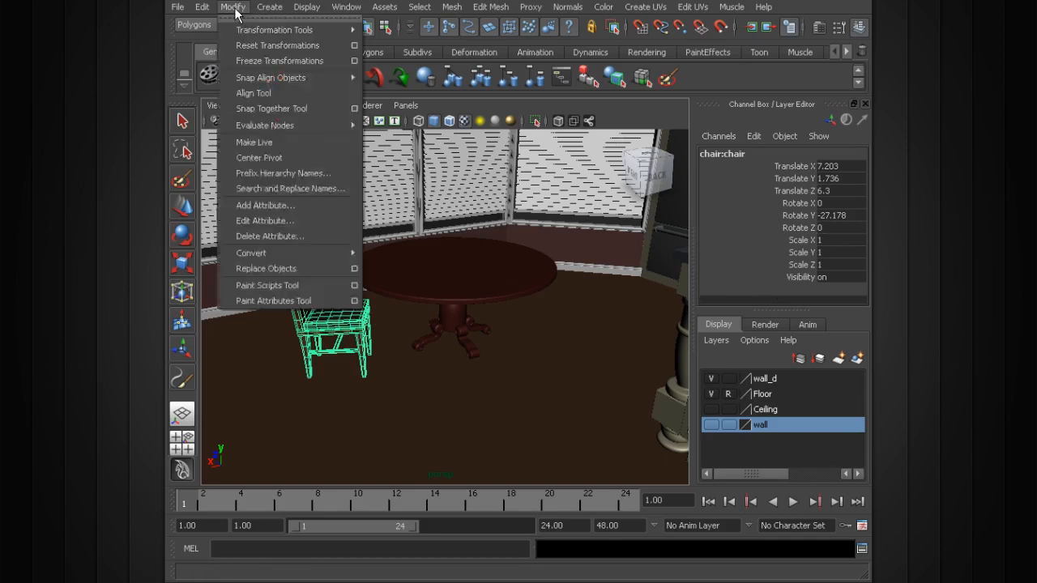
{"action": "left_click", "coordinate": [261, 61]}
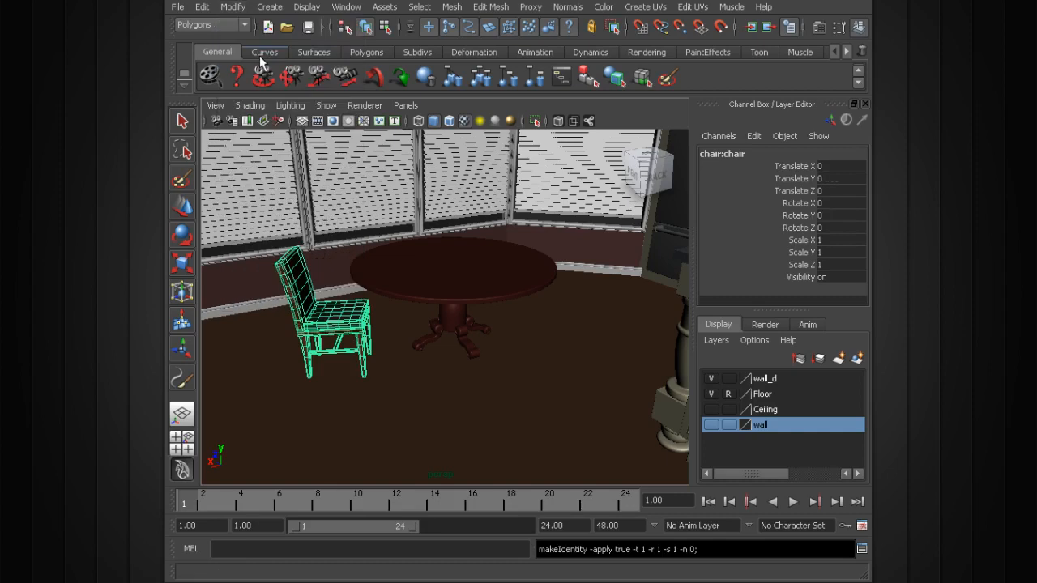
Examine the chair from several angles, comparing where its move, rotate and scale manipulators sit
{"action": "left_click_drag", "start_coordinate": [489, 238], "coordinate": [478, 311], "text": "alt"}
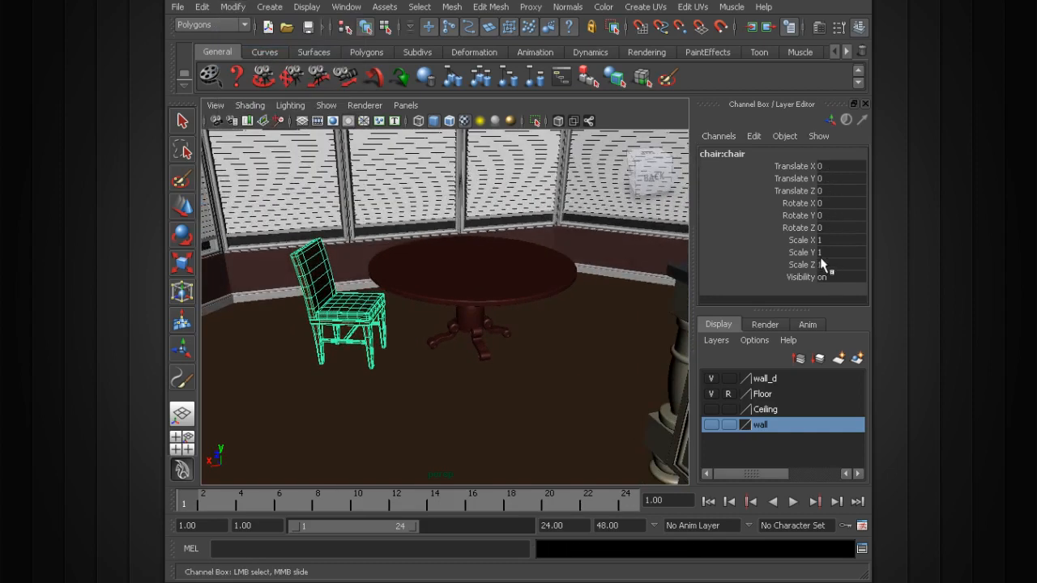
{"action": "left_click_drag", "start_coordinate": [403, 342], "coordinate": [366, 323], "text": "alt"}
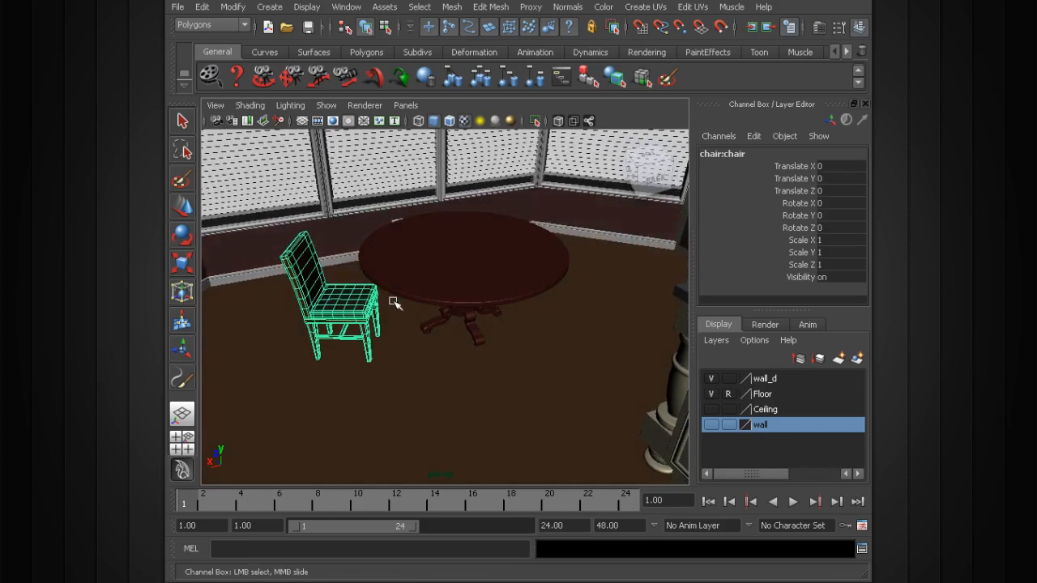
{"action": "left_click_drag", "start_coordinate": [494, 314], "coordinate": [685, 259], "text": "alt"}
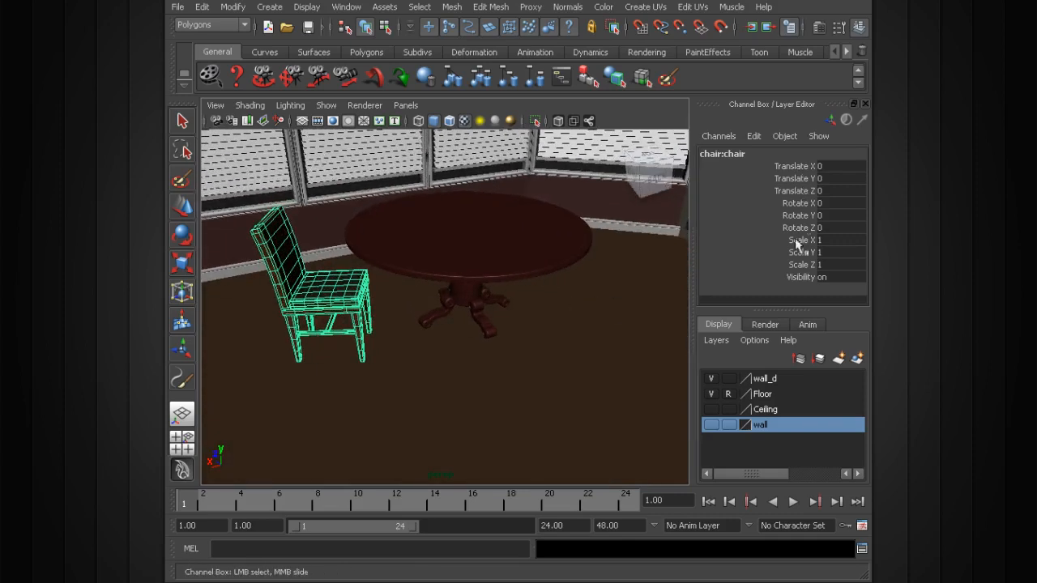
{"action": "left_click_drag", "start_coordinate": [587, 335], "coordinate": [606, 319], "text": "alt"}
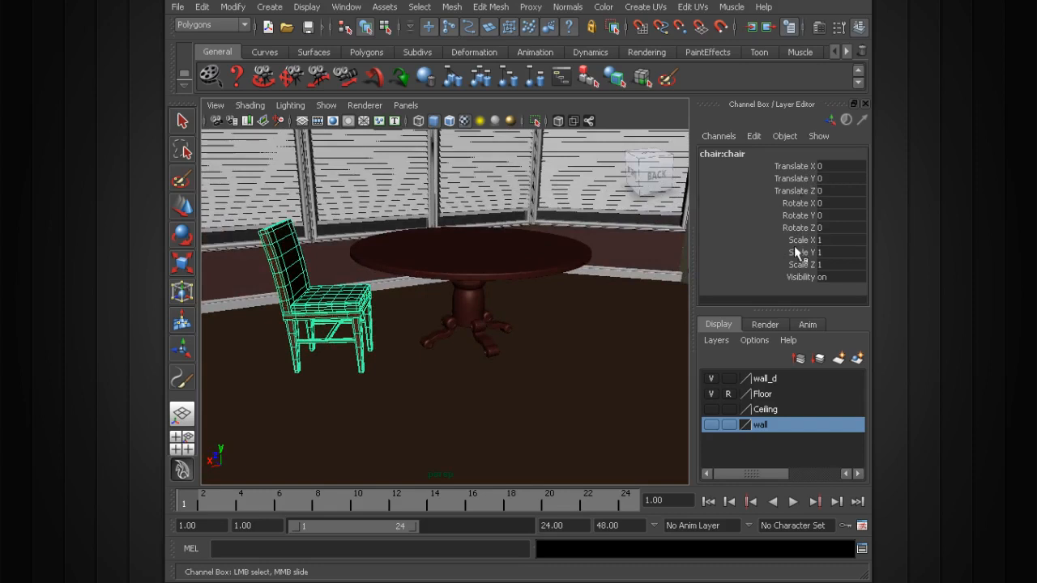
{"action": "left_click_drag", "start_coordinate": [381, 344], "coordinate": [502, 317], "text": "alt"}
{"action": "key", "text": "w"}
{"action": "middle_click_drag", "start_coordinate": [485, 311], "coordinate": [495, 327], "text": "alt"}
{"action": "scroll", "coordinate": [494, 321], "scroll_direction": "up", "scroll_amount": 5}
{"action": "left_click_drag", "start_coordinate": [398, 308], "coordinate": [372, 297], "text": "alt"}
{"action": "key", "text": "e"}
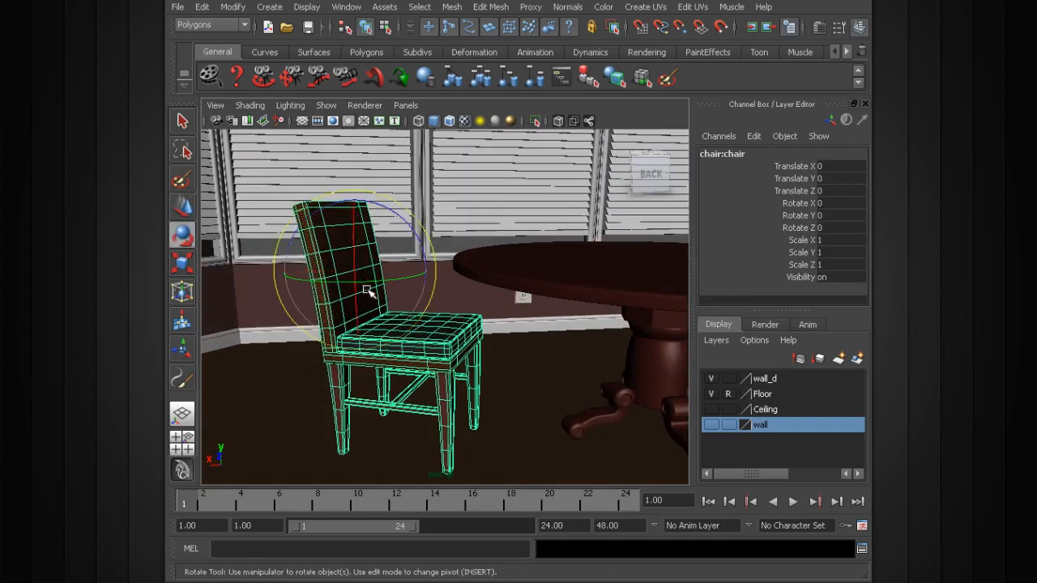
{"action": "key", "text": "r"}
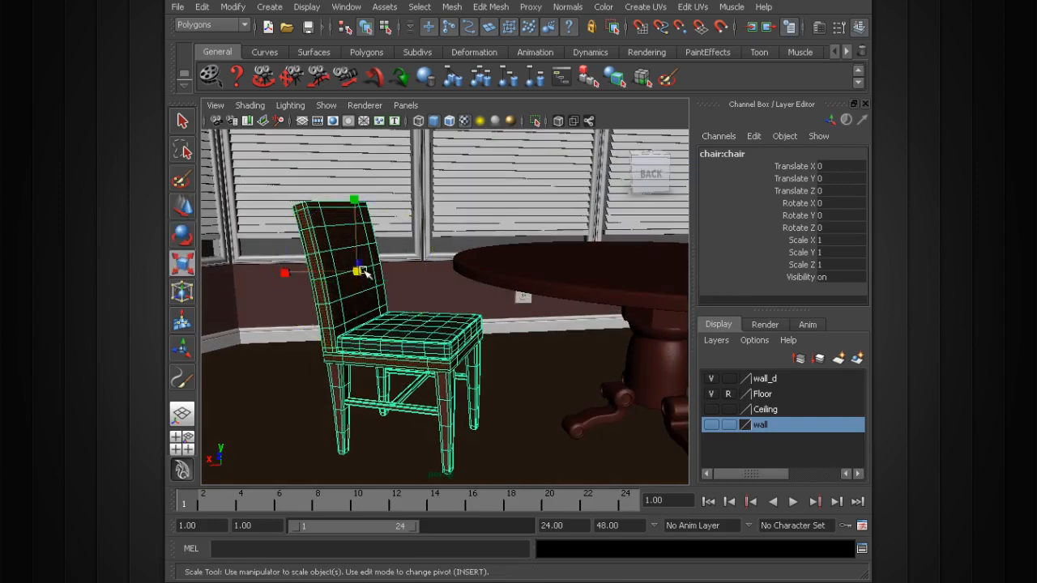
{"action": "key", "text": "e"}
{"action": "key", "text": "w"}
{"action": "left_click_drag", "start_coordinate": [367, 273], "coordinate": [422, 290], "text": "alt"}
{"action": "middle_click_drag", "start_coordinate": [433, 297], "coordinate": [435, 278], "text": "alt"}
{"action": "left_click_drag", "start_coordinate": [435, 278], "coordinate": [474, 261], "text": "alt"}
Try rotating the chair about its current pivot, and undo the rotation
{"action": "key", "text": "e"}
{"action": "mouse_move", "coordinate": [413, 215]}
{"action": "left_mouse_down"}
{"action": "mouse_move", "coordinate": [380, 203]}
{"action": "mouse_move", "coordinate": [401, 170]}
{"action": "mouse_move", "coordinate": [367, 213]}
{"action": "mouse_move", "coordinate": [429, 205]}
{"action": "left_mouse_up"}
{"action": "key", "text": "r"}
{"action": "key", "text": "ctrl+z"}
Move the chair's pivot down to floor level near the back legs
{"action": "left_click_drag", "start_coordinate": [531, 316], "coordinate": [498, 296], "text": "alt"}
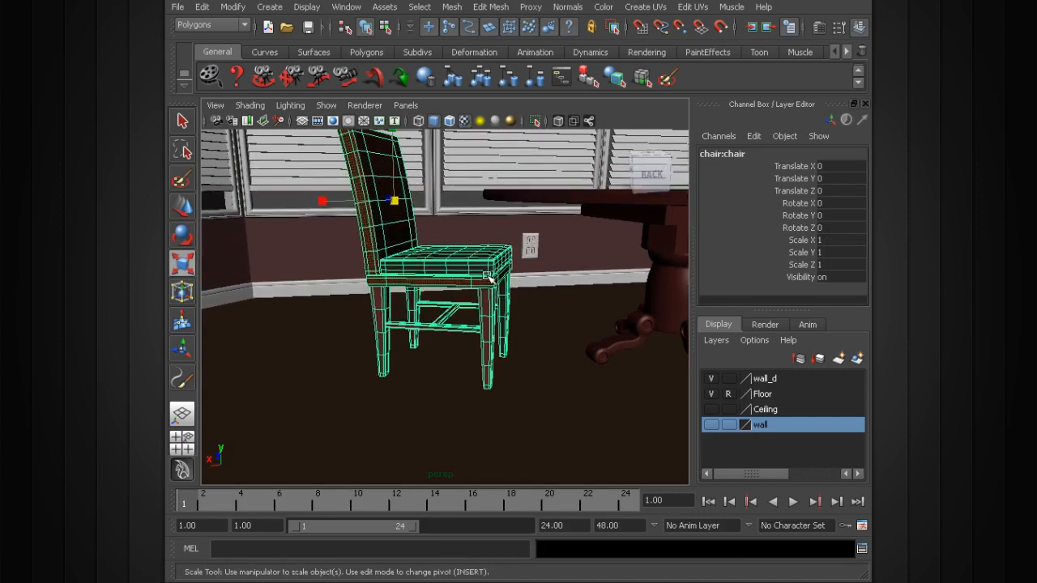
{"action": "key", "text": "Insert"}
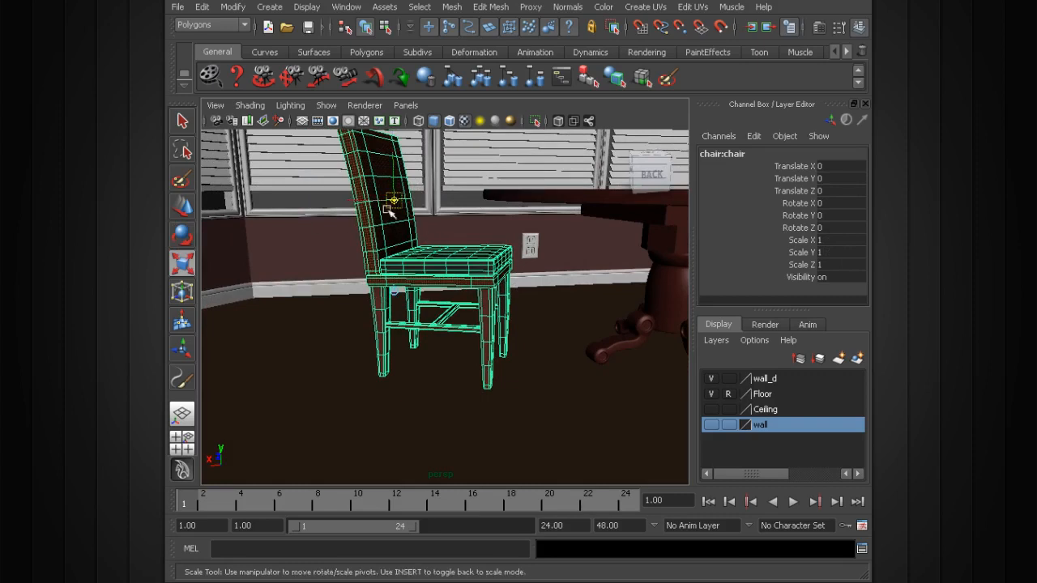
{"action": "left_click_drag", "start_coordinate": [389, 174], "coordinate": [395, 327]}
{"action": "left_click_drag", "start_coordinate": [397, 327], "coordinate": [465, 295], "text": "alt"}
{"action": "left_click_drag", "start_coordinate": [350, 382], "coordinate": [351, 386]}
{"action": "left_click_drag", "start_coordinate": [498, 346], "coordinate": [451, 368], "text": "alt"}
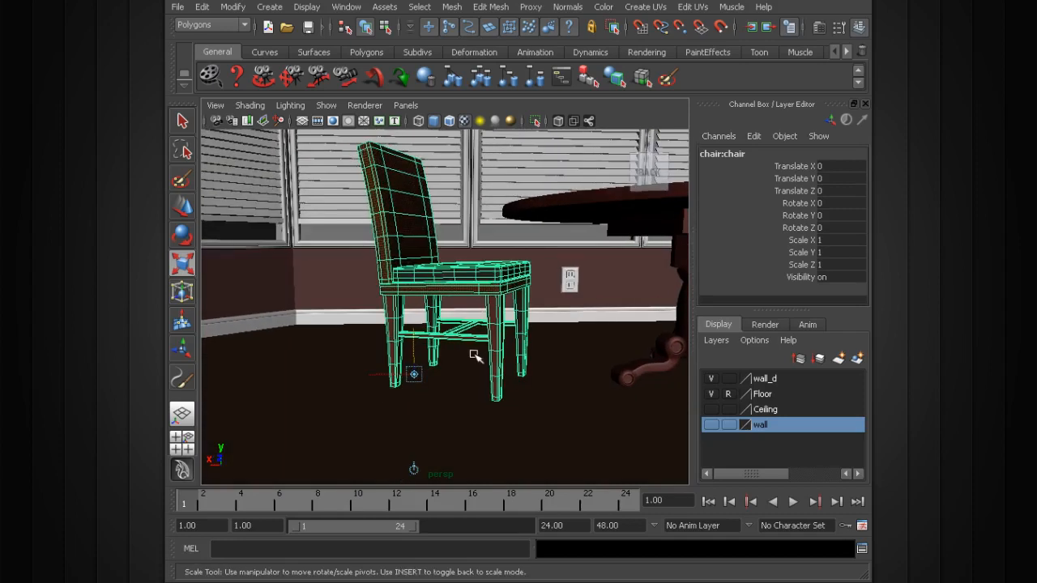
{"action": "key", "text": "Insert"}
Scale the chair uniformly from its floor-level pivot to about 0.984
{"action": "mouse_move", "coordinate": [496, 318]}
{"action": "left_mouse_down", "text": "alt"}
{"action": "mouse_move", "coordinate": [614, 351]}
{"action": "mouse_move", "coordinate": [569, 326]}
{"action": "mouse_move", "coordinate": [588, 309]}
{"action": "mouse_move", "coordinate": [614, 329]}
{"action": "mouse_move", "coordinate": [463, 317]}
{"action": "mouse_move", "coordinate": [559, 308]}
{"action": "mouse_move", "coordinate": [489, 322]}
{"action": "left_mouse_up", "text": "alt"}
{"action": "middle_click_drag", "start_coordinate": [489, 321], "coordinate": [465, 314], "text": "alt"}
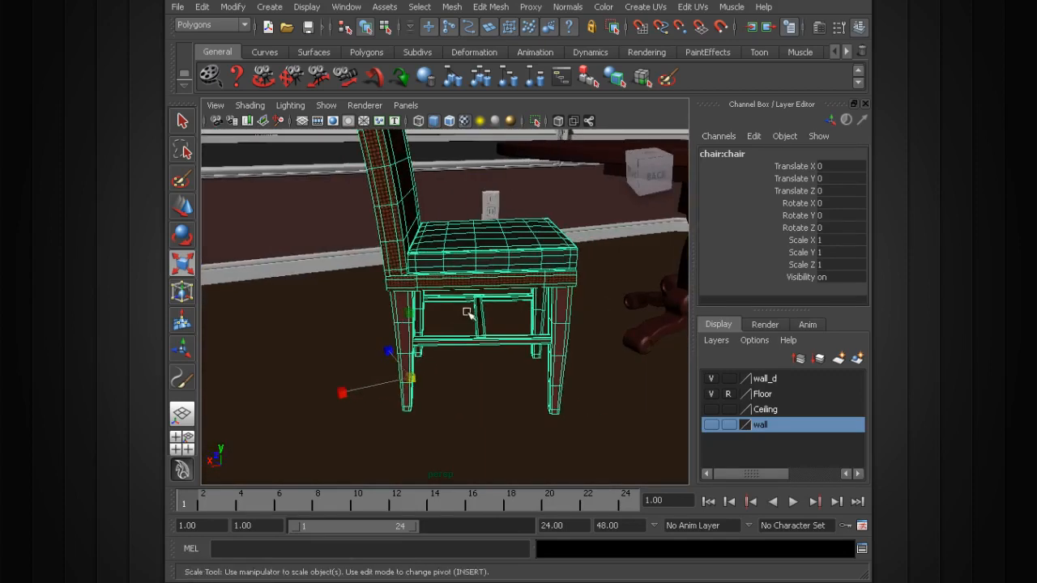
{"action": "left_click_drag", "start_coordinate": [415, 376], "coordinate": [357, 382]}
{"action": "scroll", "coordinate": [499, 363], "scroll_direction": "down", "scroll_amount": 4}
{"action": "left_click_drag", "start_coordinate": [496, 362], "coordinate": [435, 345], "text": "alt"}
{"action": "middle_click_drag", "start_coordinate": [435, 346], "coordinate": [429, 363], "text": "alt"}
{"action": "left_click_drag", "start_coordinate": [419, 375], "coordinate": [475, 372]}
{"action": "left_click_drag", "start_coordinate": [406, 374], "coordinate": [482, 345]}
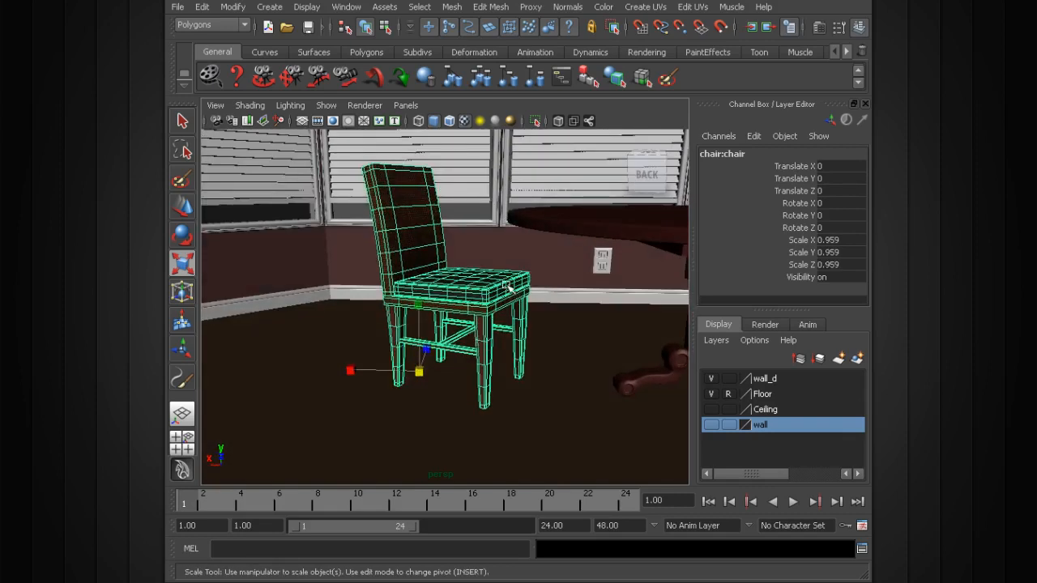
{"action": "left_click_drag", "start_coordinate": [509, 283], "coordinate": [486, 337], "text": "alt"}
{"action": "mouse_move", "coordinate": [419, 370]}
{"action": "left_mouse_down"}
{"action": "mouse_move", "coordinate": [432, 369]}
{"action": "mouse_move", "coordinate": [408, 369]}
{"action": "mouse_move", "coordinate": [445, 369]}
{"action": "mouse_move", "coordinate": [422, 369]}
{"action": "left_mouse_up"}
{"action": "left_click_drag", "start_coordinate": [422, 369], "coordinate": [508, 306], "text": "alt"}
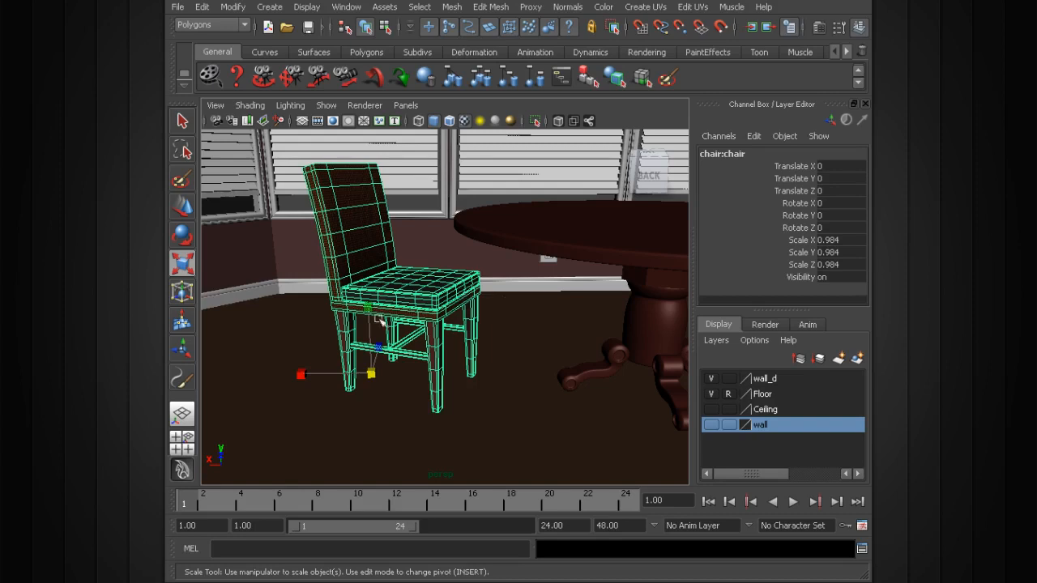
Center the chair's pivot, and try a uniform scale about it, undoing the scale
{"action": "left_click", "coordinate": [232, 6]}
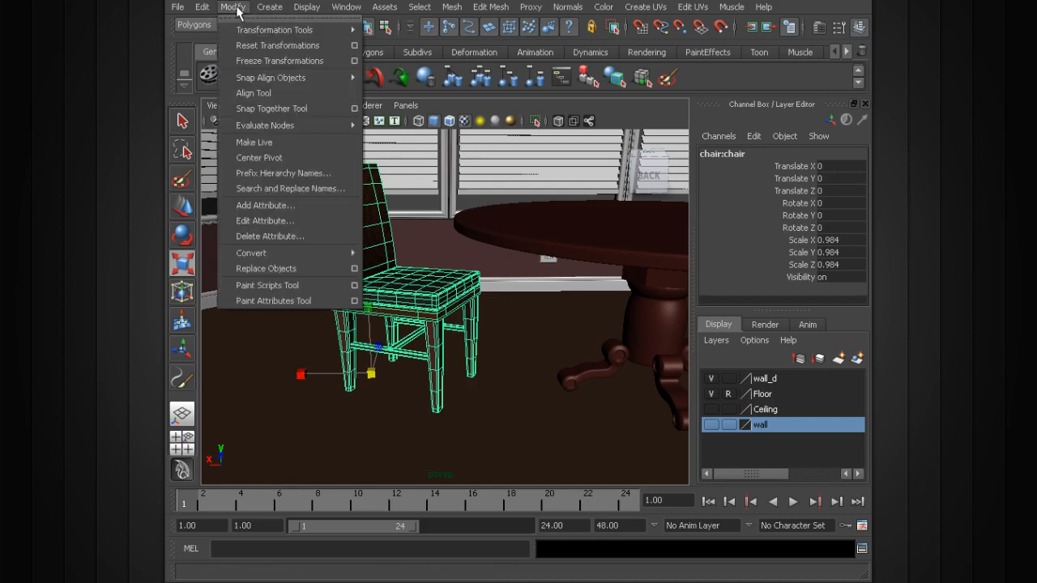
{"action": "left_click", "coordinate": [290, 156]}
{"action": "mouse_move", "coordinate": [441, 260]}
{"action": "left_mouse_down", "text": "alt"}
{"action": "mouse_move", "coordinate": [353, 253]}
{"action": "mouse_move", "coordinate": [457, 257]}
{"action": "left_mouse_up", "text": "alt"}
{"action": "left_click_drag", "start_coordinate": [399, 281], "coordinate": [377, 280]}
{"action": "key", "text": "ctrl+z"}
Scale the chair uniformly to about 1.067, and reset its Scale X, Y and Z to 1
{"action": "left_click_drag", "start_coordinate": [444, 185], "coordinate": [590, 235], "text": "alt"}
{"action": "left_click_drag", "start_coordinate": [536, 233], "coordinate": [530, 231], "text": "alt"}
{"action": "left_click_drag", "start_coordinate": [415, 289], "coordinate": [427, 287]}
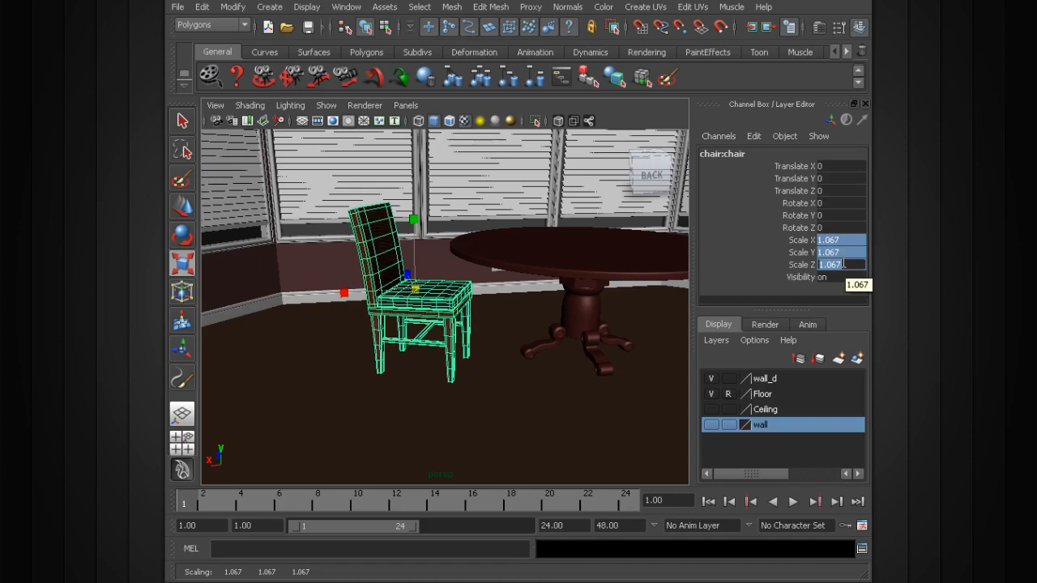
{"action": "key", "text": "Return"}
{"action": "left_click_drag", "start_coordinate": [641, 317], "coordinate": [590, 324], "text": "alt"}
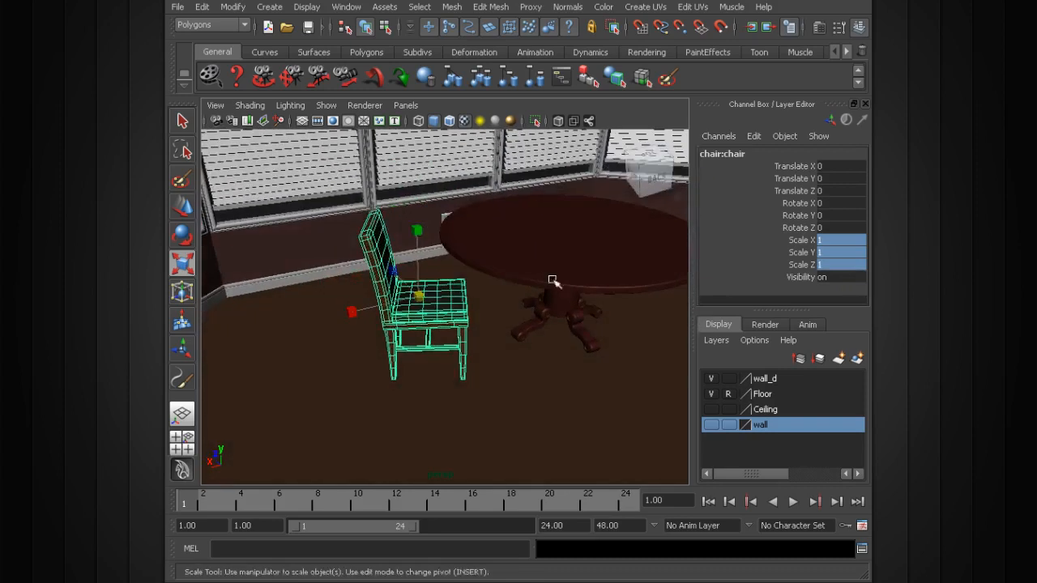
Import chair.ma from the project's scenes folder as a second chair
{"action": "left_click", "coordinate": [177, 7]}
{"action": "left_click", "coordinate": [223, 148]}
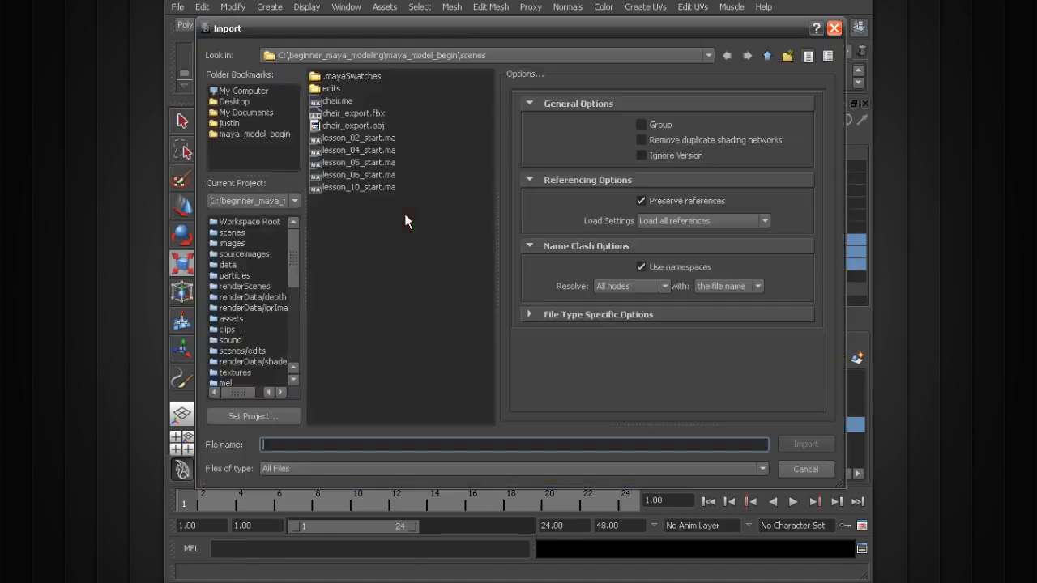
{"action": "double_click", "coordinate": [339, 100]}
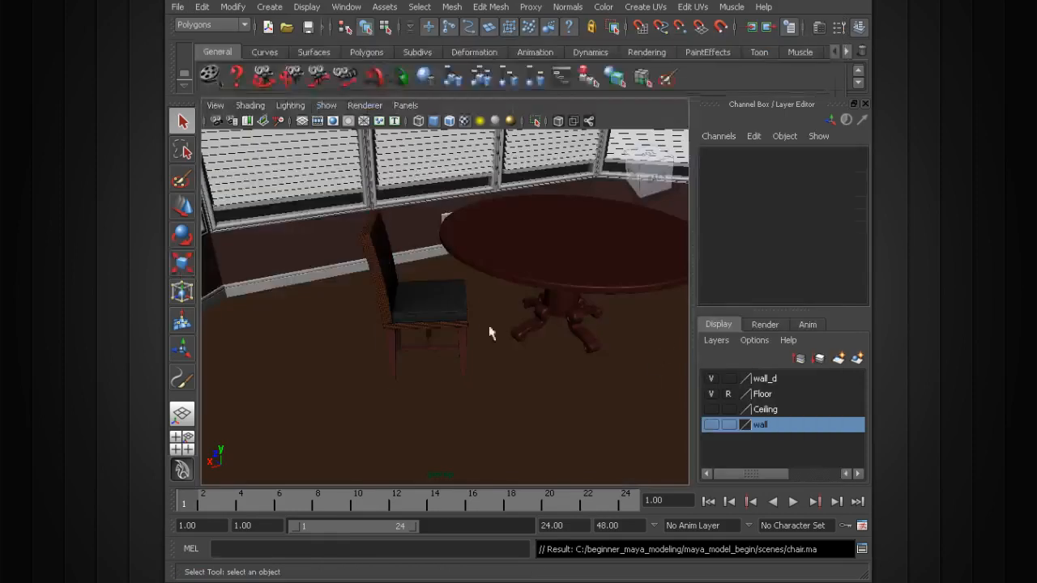
Select the chair2:chair group in the Outliner and minimize the Outliner window
{"action": "middle_click_drag", "start_coordinate": [575, 354], "coordinate": [405, 329], "text": "alt"}
{"action": "left_click_drag", "start_coordinate": [405, 329], "coordinate": [546, 321], "text": "alt"}
{"action": "middle_click_drag", "start_coordinate": [612, 325], "coordinate": [525, 351], "text": "alt"}
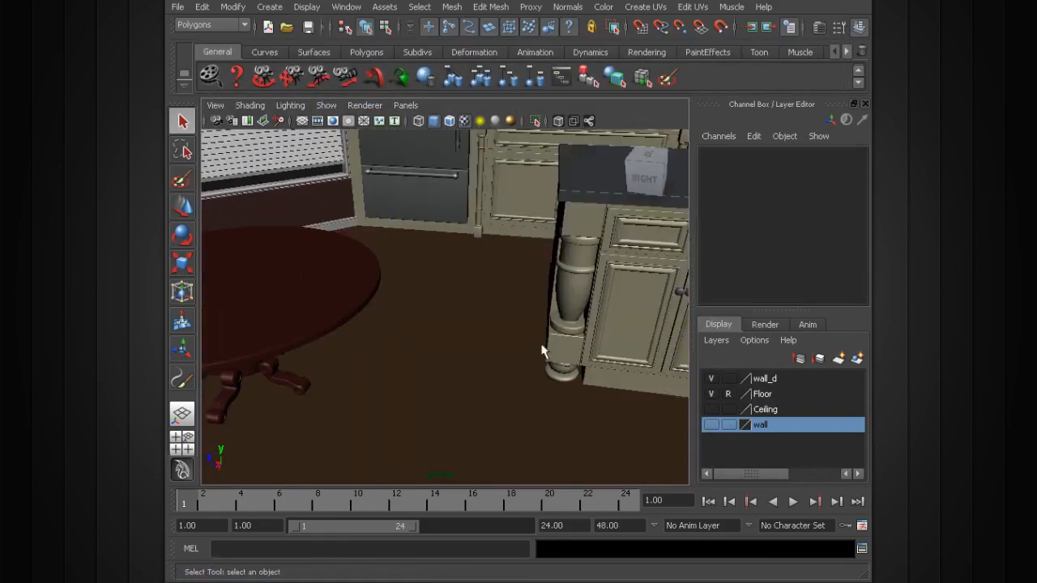
{"action": "right_click_drag", "start_coordinate": [526, 352], "coordinate": [428, 323], "text": "alt"}
{"action": "left_click", "coordinate": [346, 7]}
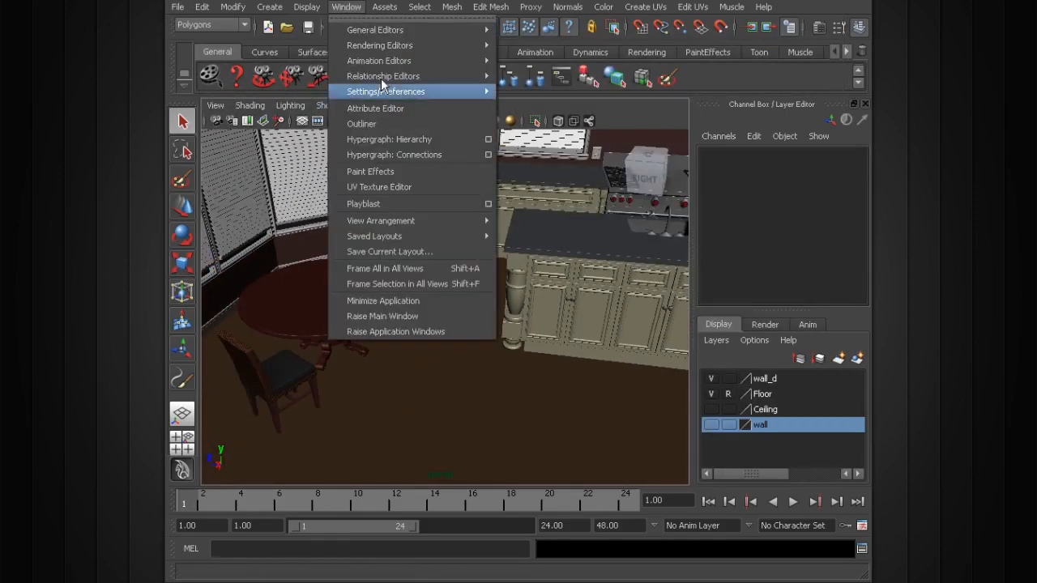
{"action": "left_click", "coordinate": [376, 124]}
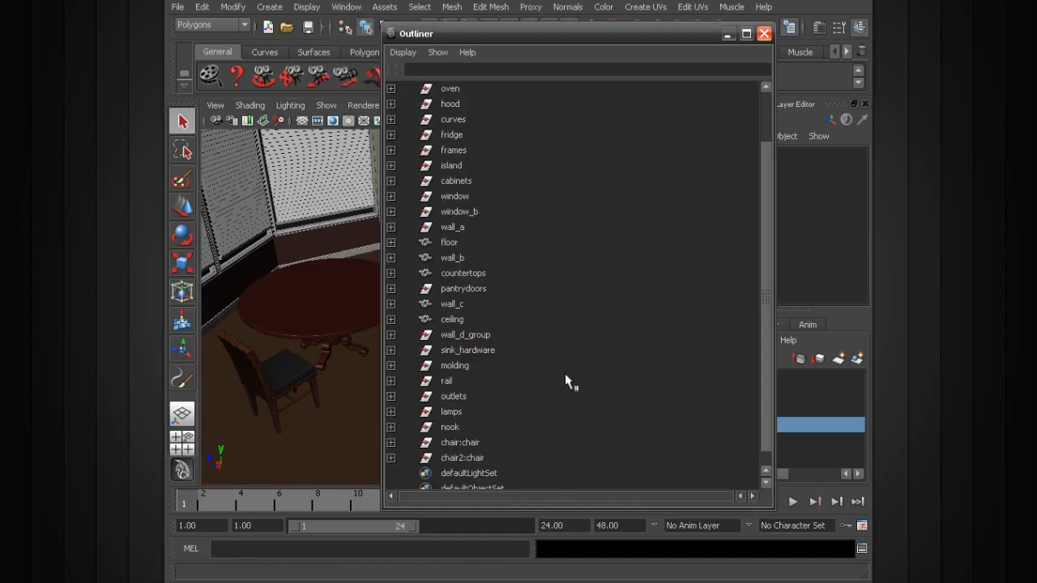
{"action": "left_click", "coordinate": [463, 442]}
{"action": "left_click", "coordinate": [729, 34]}
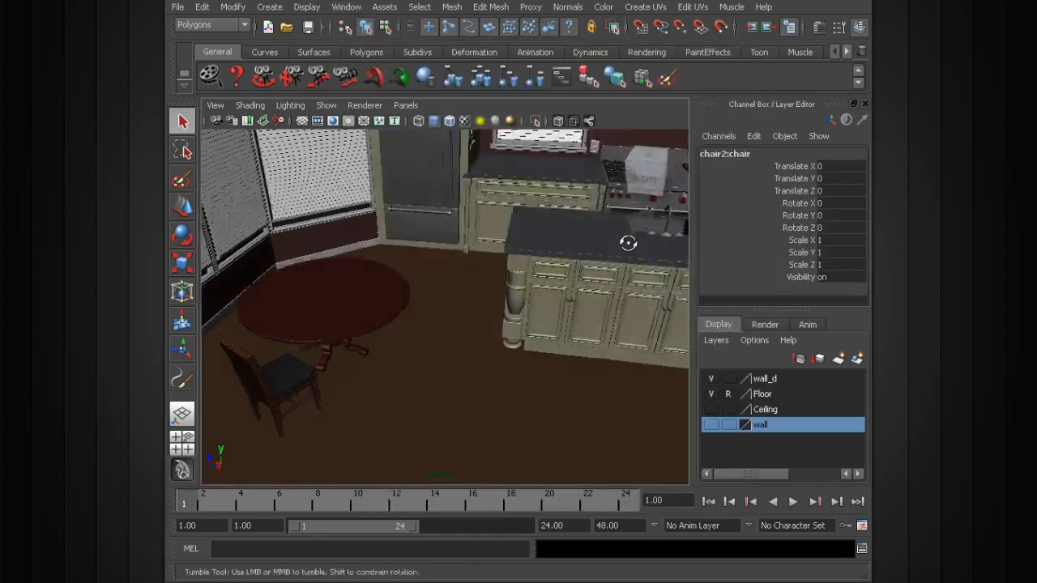
Move the second chair towards the round table, to about X 4.4, Y 1.57 and Z 2.98
{"action": "key", "text": "w"}
{"action": "left_click_drag", "start_coordinate": [570, 242], "coordinate": [590, 340]}
{"action": "left_click_drag", "start_coordinate": [534, 296], "coordinate": [399, 287]}
{"action": "left_click_drag", "start_coordinate": [499, 283], "coordinate": [491, 225], "text": "alt"}
{"action": "middle_click_drag", "start_coordinate": [491, 225], "coordinate": [518, 238], "text": "alt"}
{"action": "left_click_drag", "start_coordinate": [470, 202], "coordinate": [470, 242]}
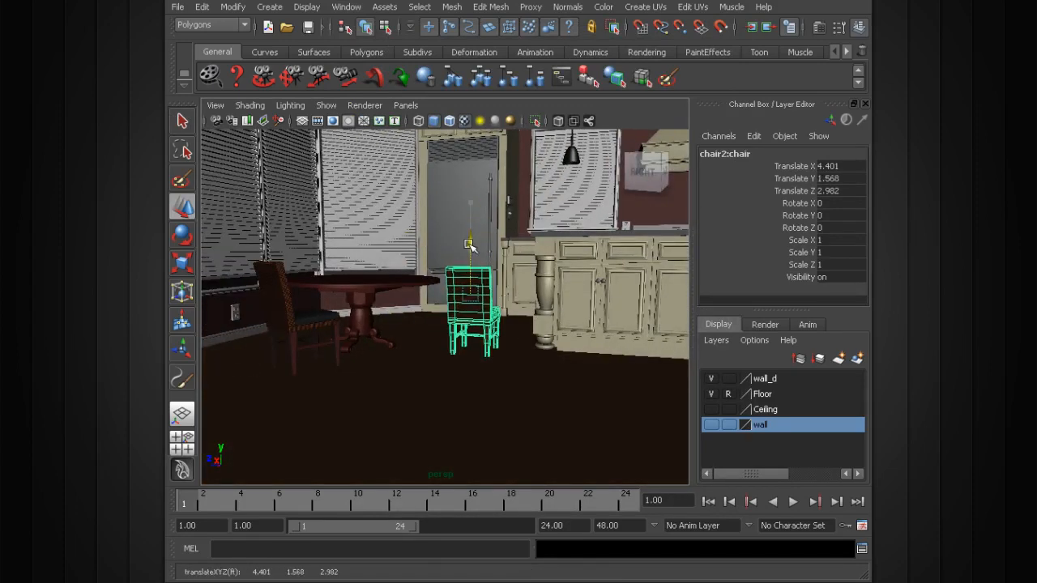
Turn the second chair to a Rotate Y of about 131.2 and move it beside the table at about X 3.2, Y 1.66, Z 3.41
{"action": "scroll", "coordinate": [520, 222], "scroll_direction": "up", "scroll_amount": 6}
{"action": "mouse_move", "coordinate": [509, 268]}
{"action": "middle_mouse_down", "text": "alt"}
{"action": "mouse_move", "coordinate": [516, 222]}
{"action": "mouse_move", "coordinate": [521, 281]}
{"action": "middle_mouse_up", "text": "alt"}
{"action": "left_click_drag", "start_coordinate": [483, 202], "coordinate": [464, 282]}
{"action": "key", "text": "e"}
{"action": "key", "text": "w"}
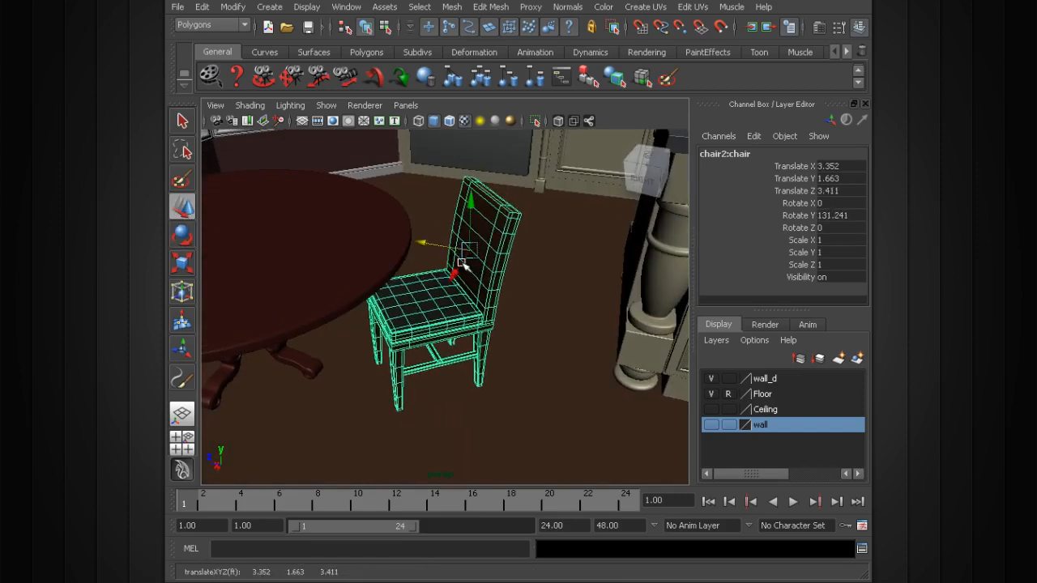
Try shifting the whole second chair about 0.36 along X, undo the move and clear the selection
{"action": "left_click", "coordinate": [468, 232]}
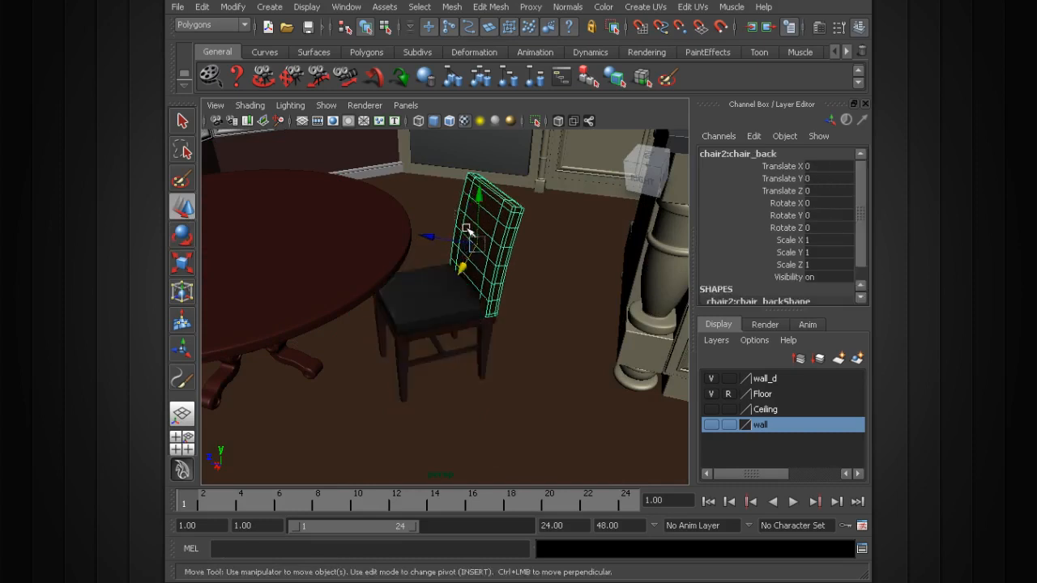
{"action": "left_click_drag", "start_coordinate": [468, 247], "coordinate": [454, 285]}
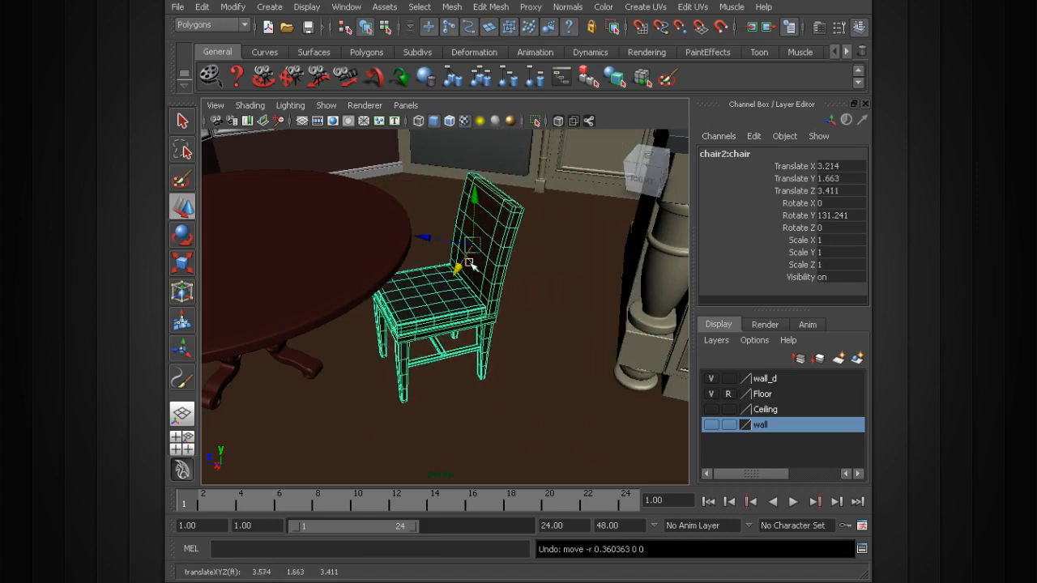
{"action": "left_click_drag", "start_coordinate": [531, 219], "coordinate": [533, 258], "text": "alt"}
{"action": "left_click", "coordinate": [535, 351]}
Review the placement of both chairs around the round table and within the whole kitchen
{"action": "middle_click_drag", "start_coordinate": [559, 325], "coordinate": [582, 286], "text": "alt"}
{"action": "left_click_drag", "start_coordinate": [582, 286], "coordinate": [576, 305], "text": "alt"}
{"action": "right_click_drag", "start_coordinate": [576, 305], "coordinate": [535, 303], "text": "alt"}
{"action": "left_click_drag", "start_coordinate": [535, 303], "coordinate": [538, 302], "text": "alt"}
{"action": "middle_click_drag", "start_coordinate": [538, 302], "coordinate": [542, 316], "text": "alt"}
{"action": "right_click_drag", "start_coordinate": [542, 315], "coordinate": [528, 315], "text": "alt"}
{"action": "left_click_drag", "start_coordinate": [529, 315], "coordinate": [553, 330], "text": "alt"}
{"action": "middle_click_drag", "start_coordinate": [554, 331], "coordinate": [554, 296], "text": "alt"}
{"action": "left_click_drag", "start_coordinate": [554, 297], "coordinate": [550, 306], "text": "alt"}
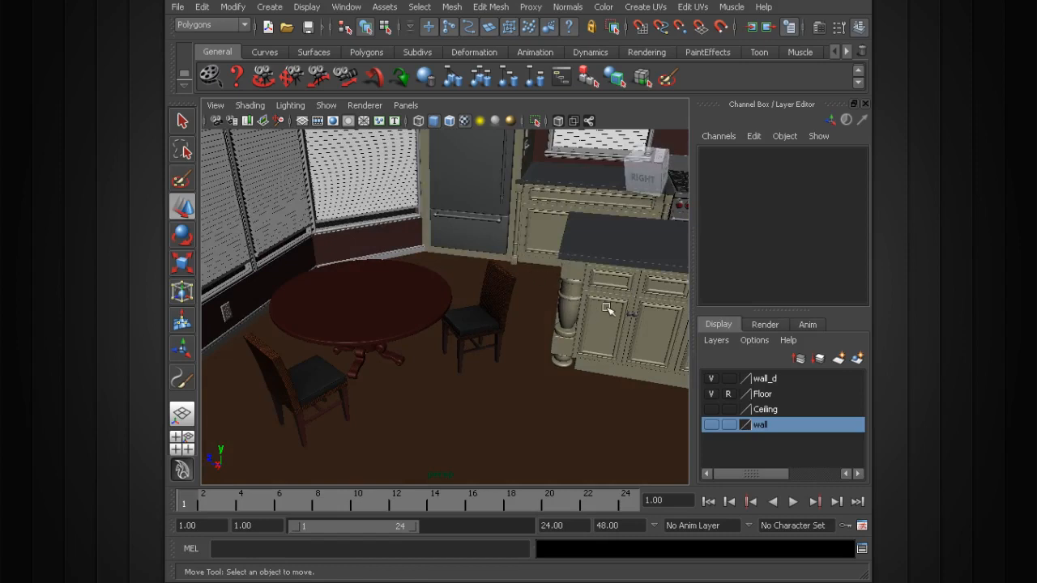
{"action": "left_click_drag", "start_coordinate": [597, 308], "coordinate": [639, 308], "text": "alt"}
{"action": "middle_click_drag", "start_coordinate": [639, 308], "coordinate": [586, 303], "text": "alt"}
{"action": "scroll", "coordinate": [585, 303], "scroll_direction": "down", "scroll_amount": 3}
{"action": "left_click_drag", "start_coordinate": [586, 303], "coordinate": [528, 309], "text": "alt"}
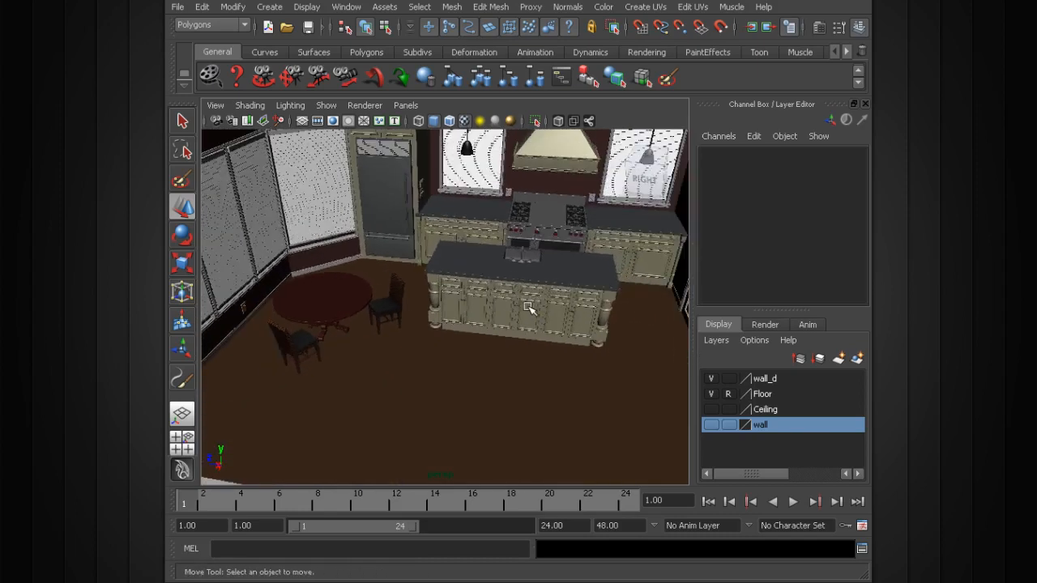